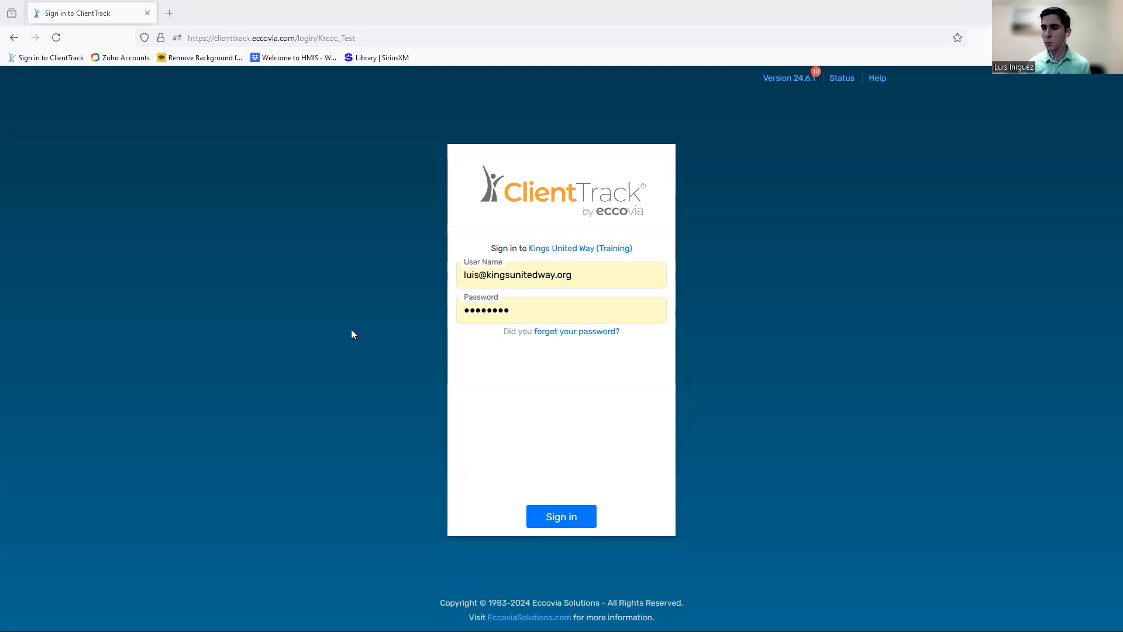
Sign in to the Kings United Way (Training) site and review the enrollments on the client's dashboard
left_click(582, 518)
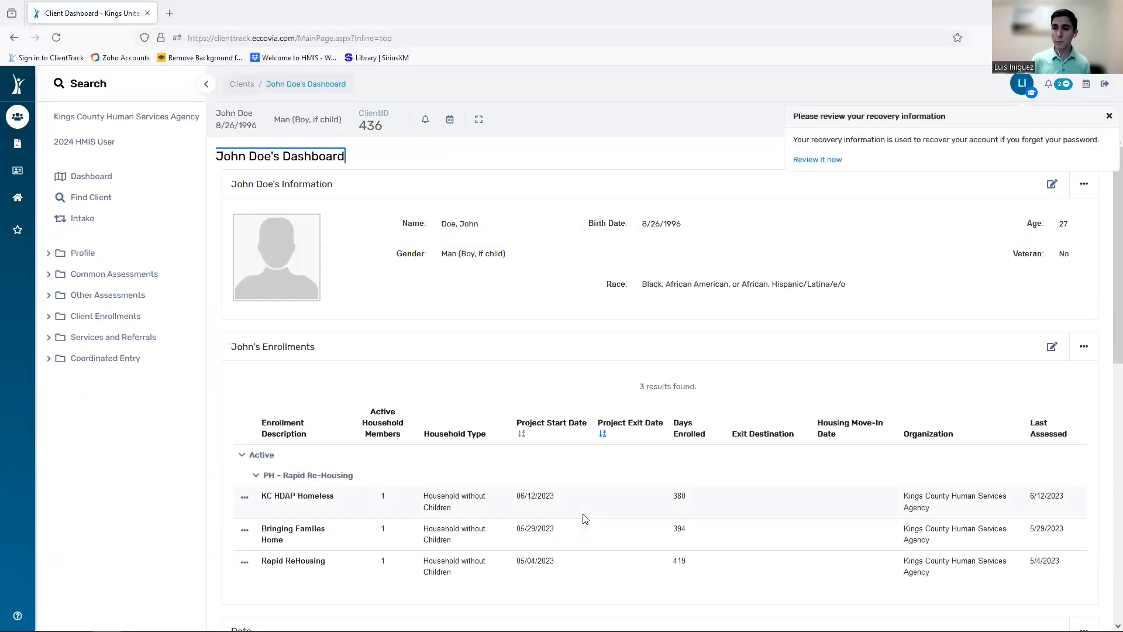
scroll(679, 544, "down", 2)
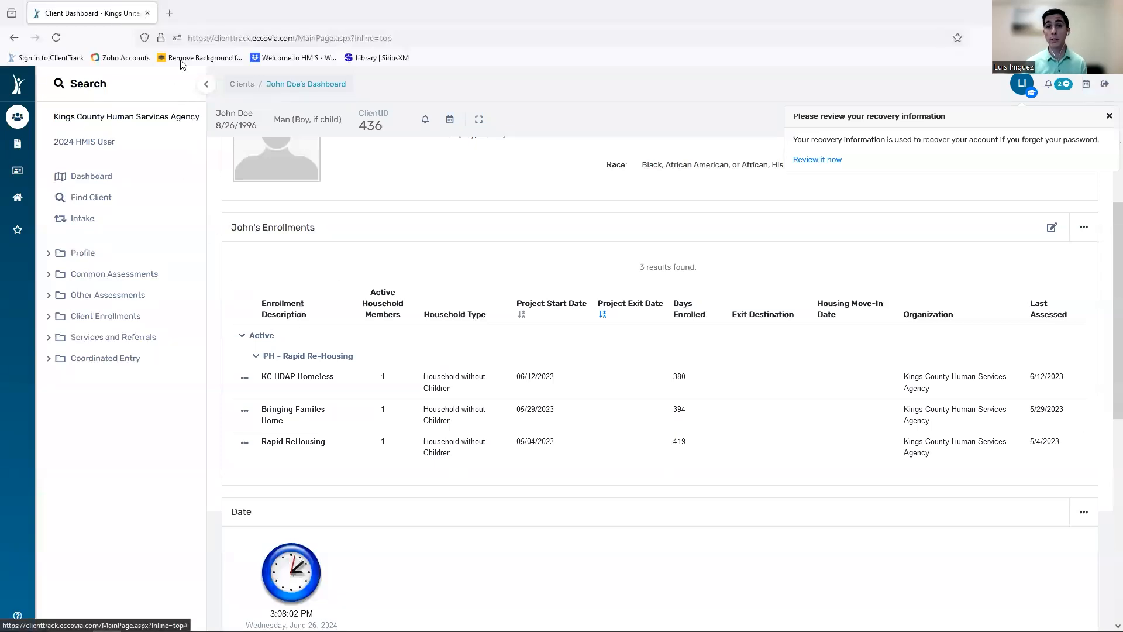
left_click(245, 378)
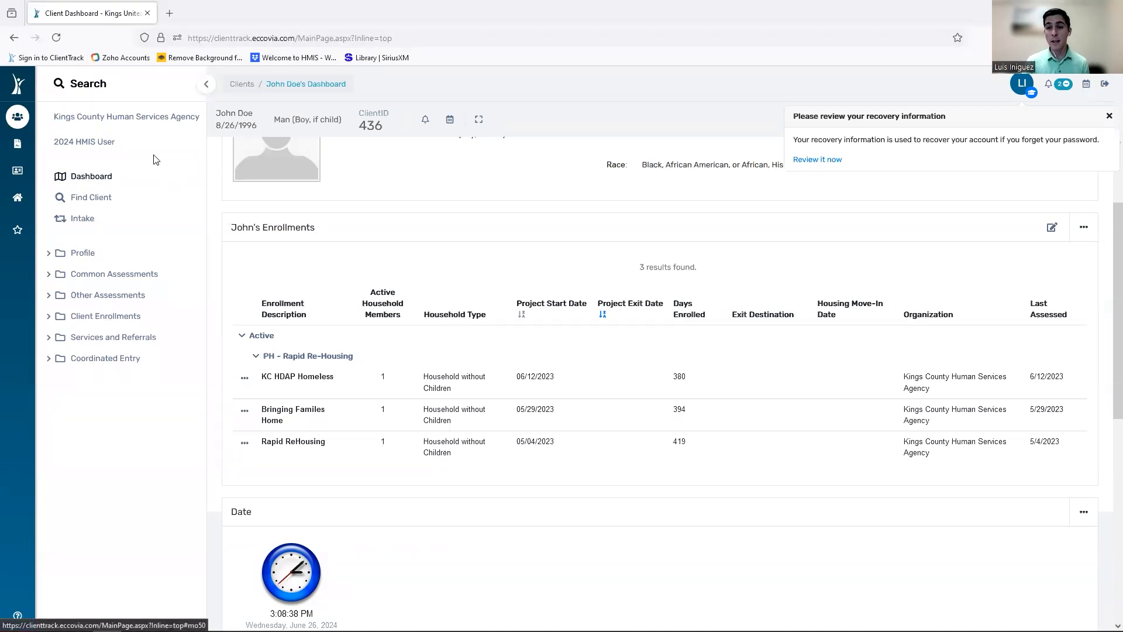
Open the Annual Assessment Tool under My ClientTrack in the home workspace and dismiss the recovery information notice
left_click(15, 88)
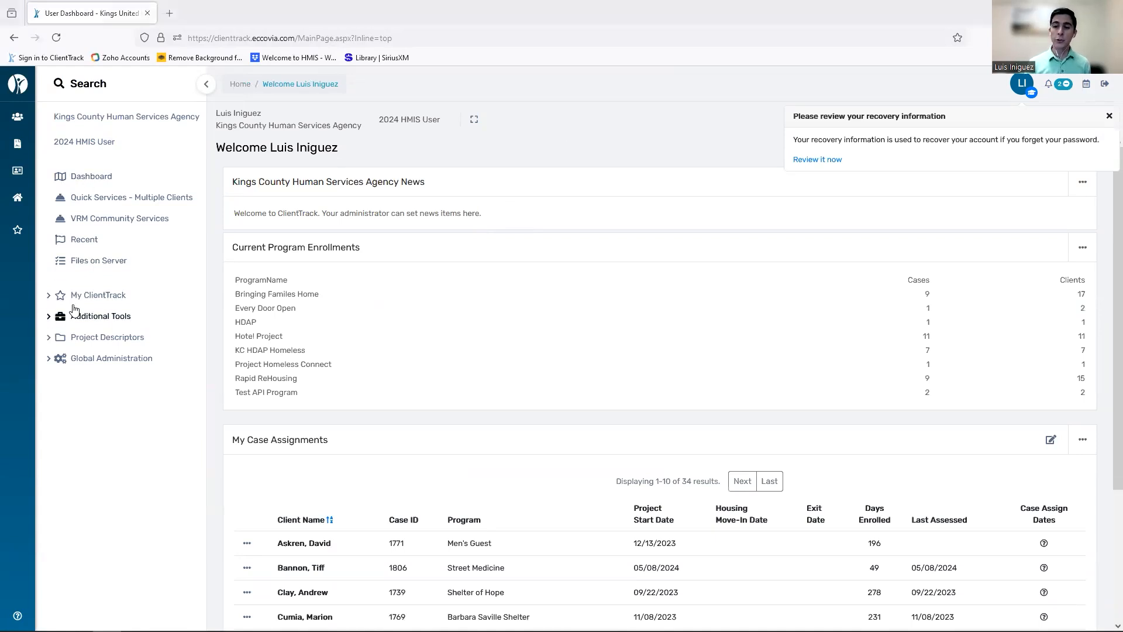
left_click(105, 297)
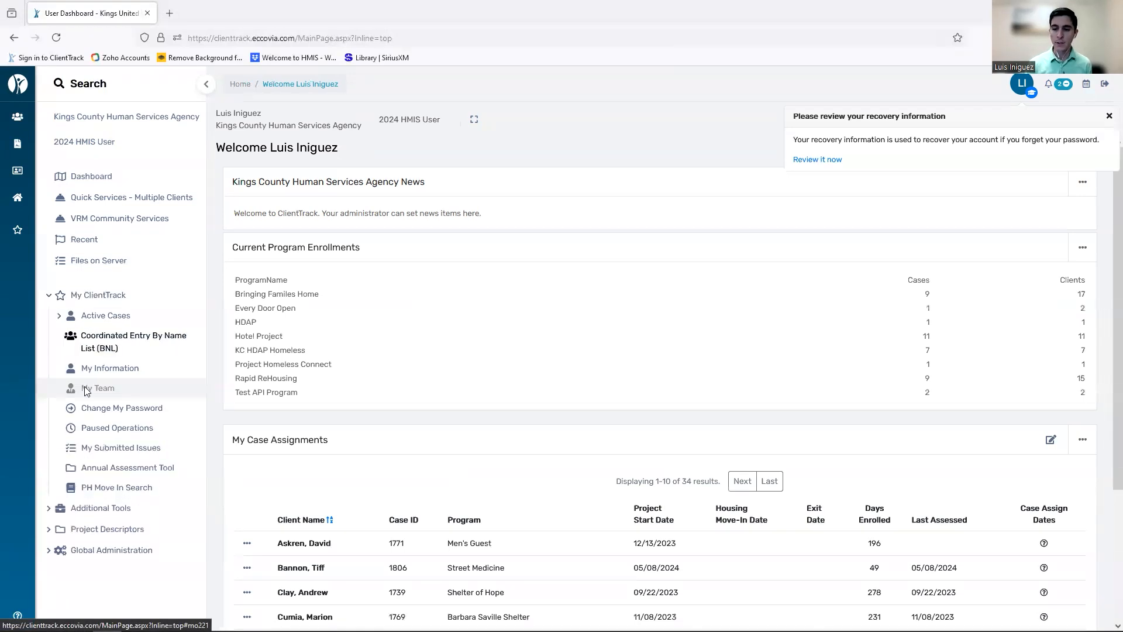
left_click(83, 468)
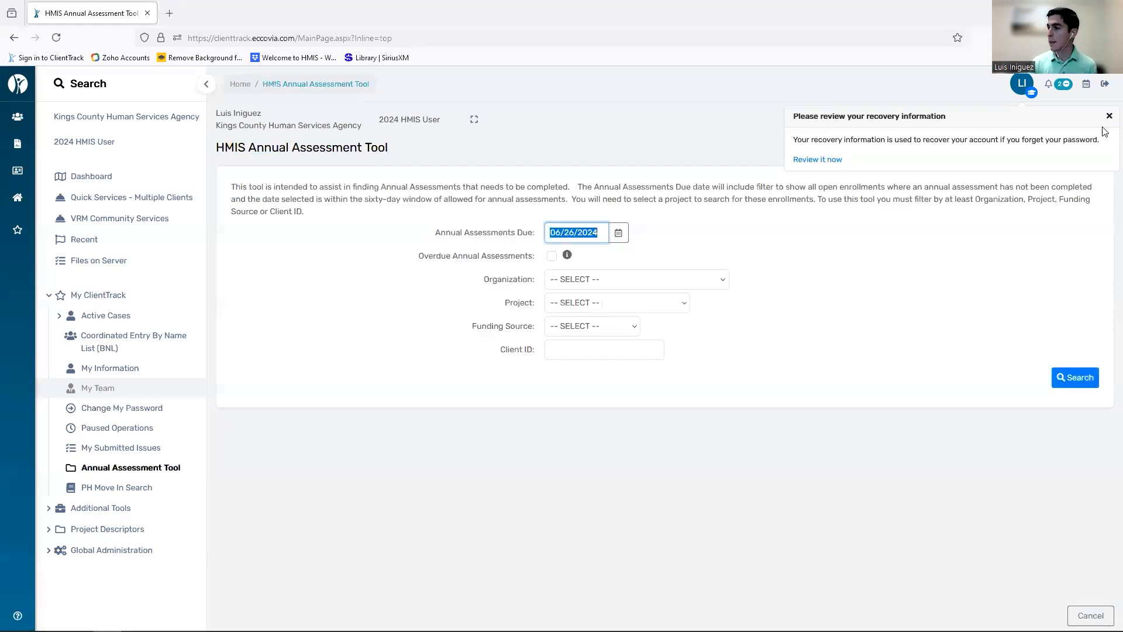
left_click(1109, 117)
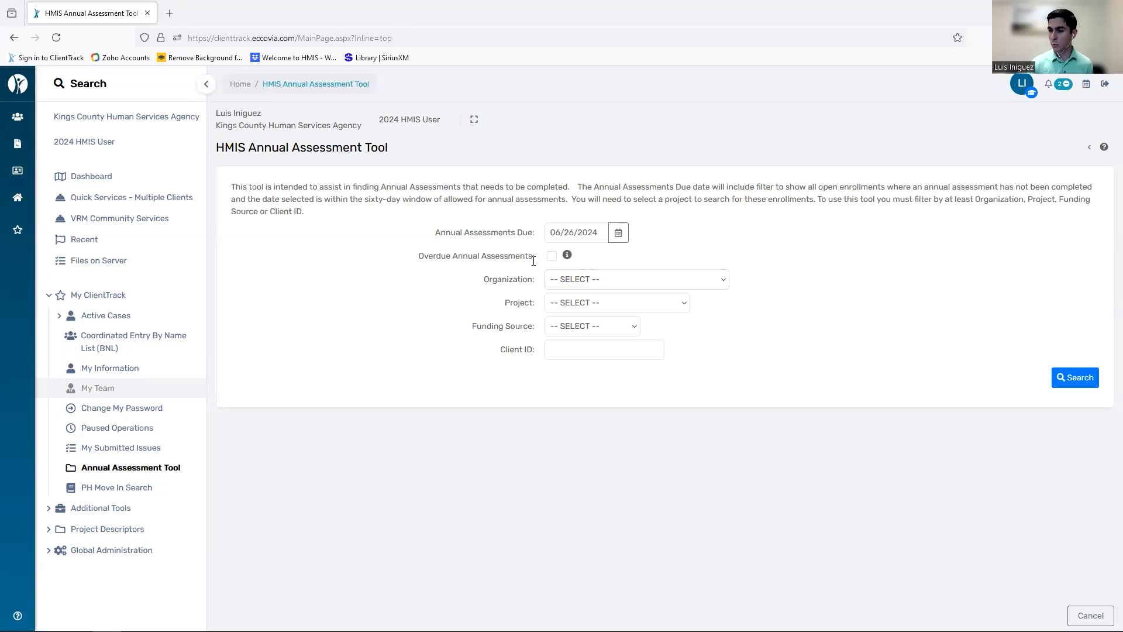
Search for overdue annual assessments in the Bringing Familes Home project of Kings County Human Services Agency
left_click(552, 258)
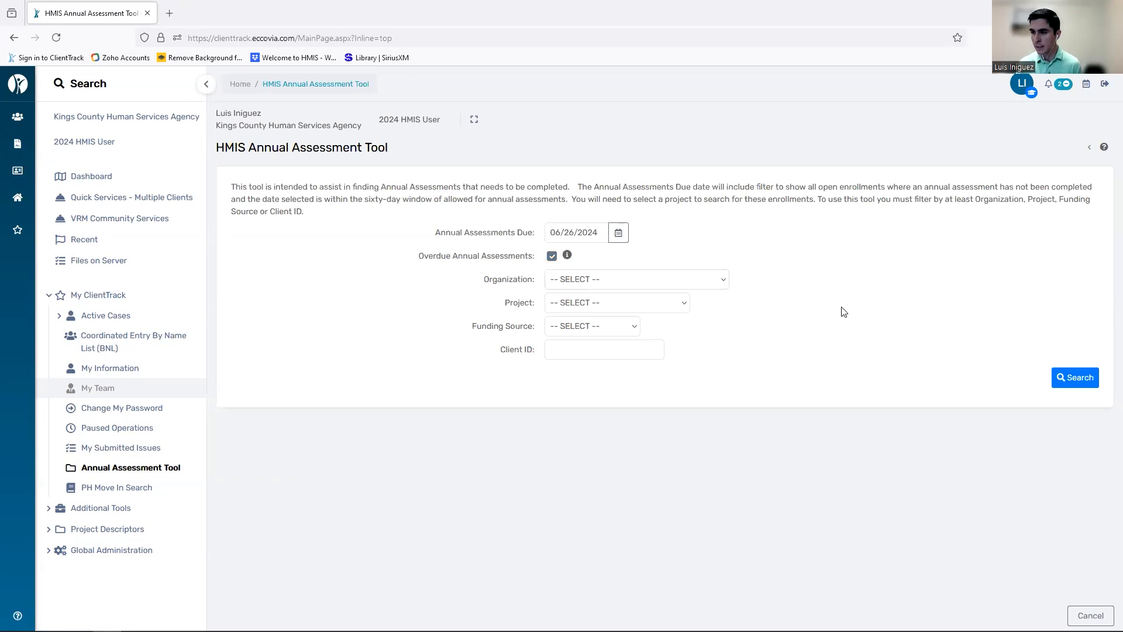
left_click(553, 281)
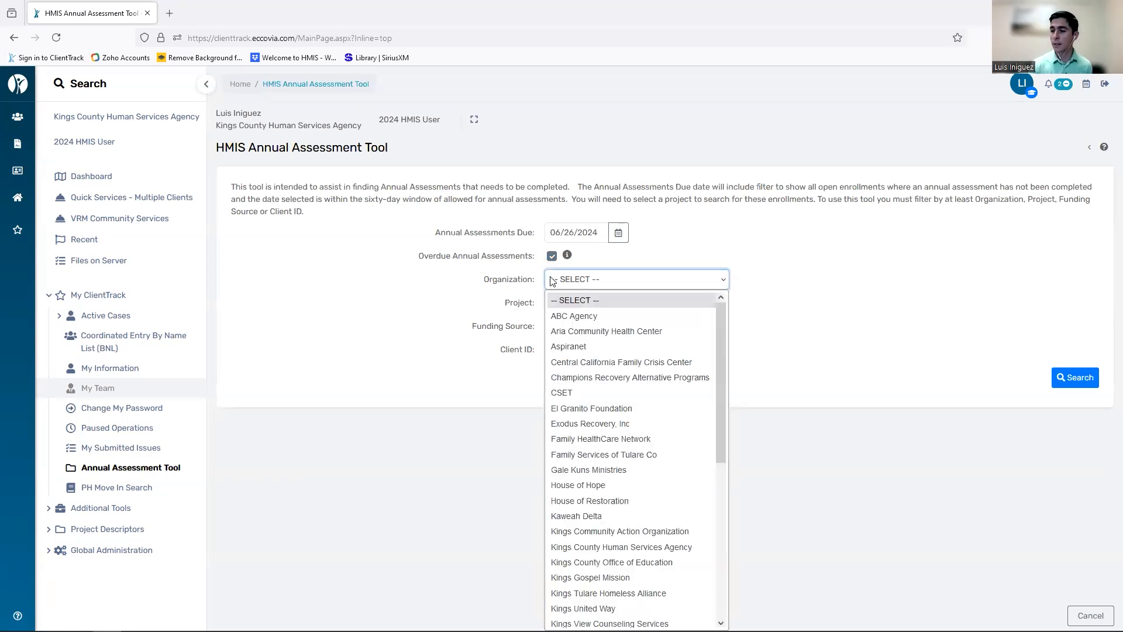
scroll(595, 322, "down", 6)
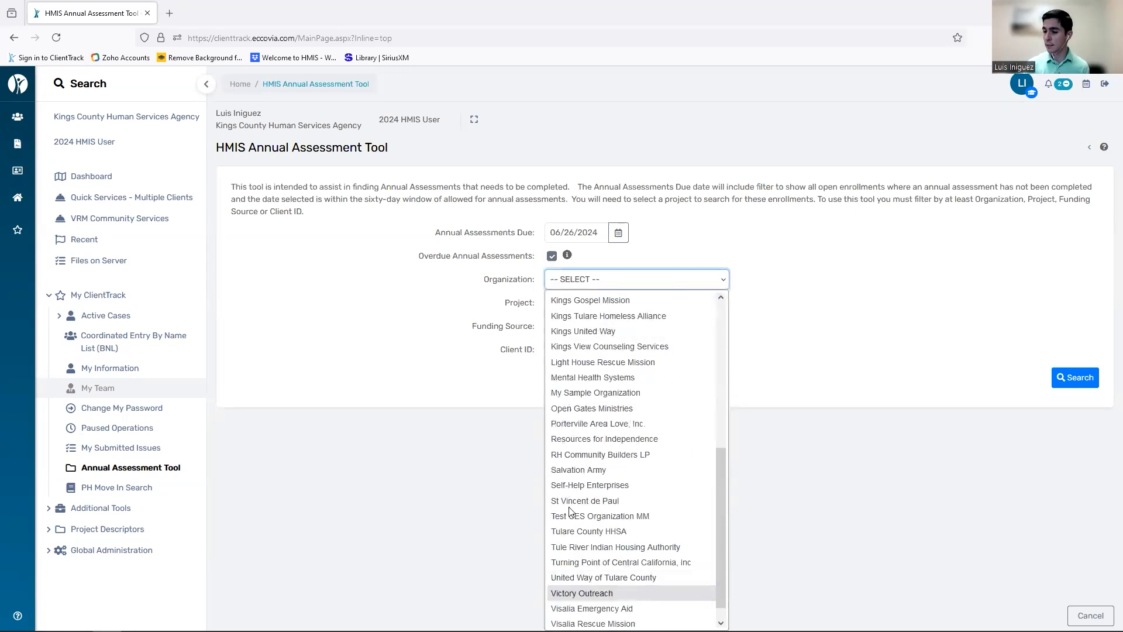
scroll(602, 339, "up", 2)
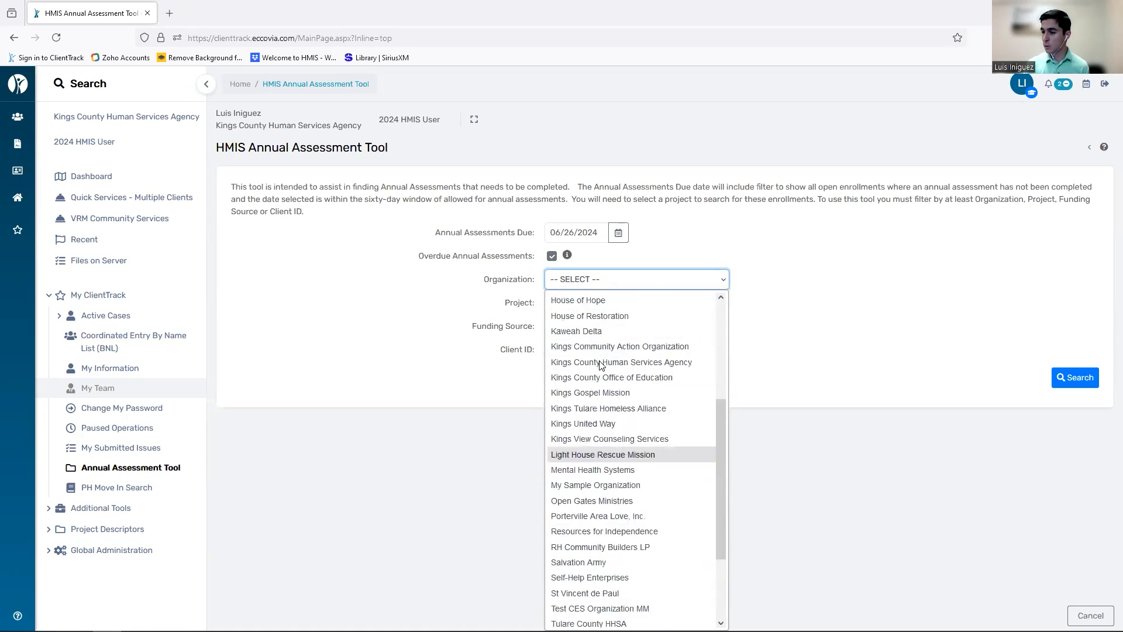
left_click(602, 362)
left_click(629, 309)
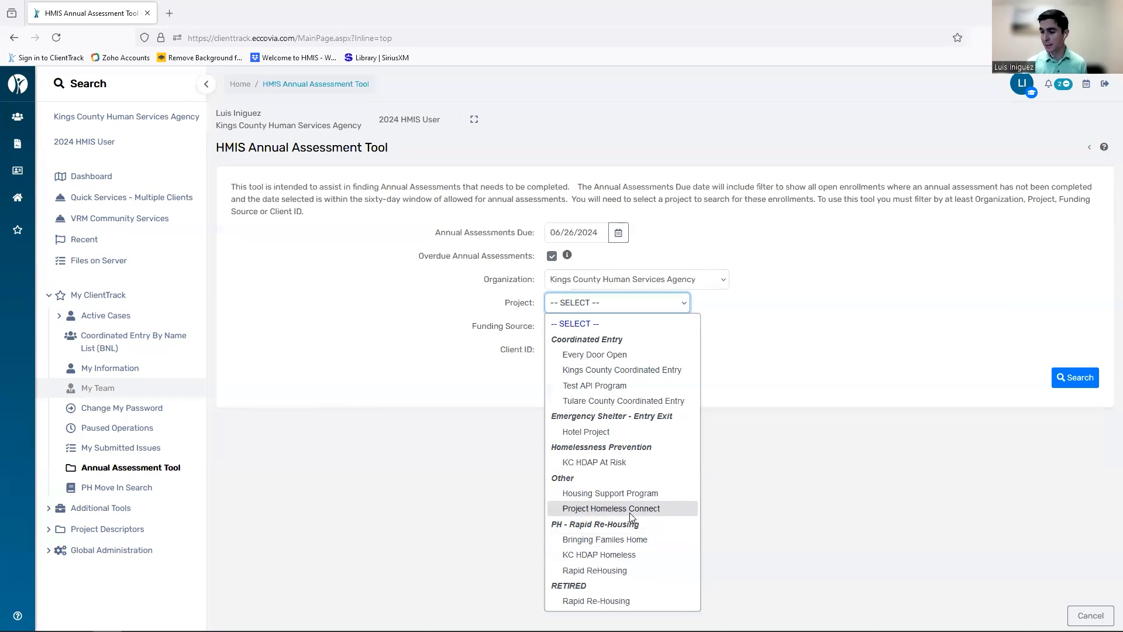
left_click(608, 539)
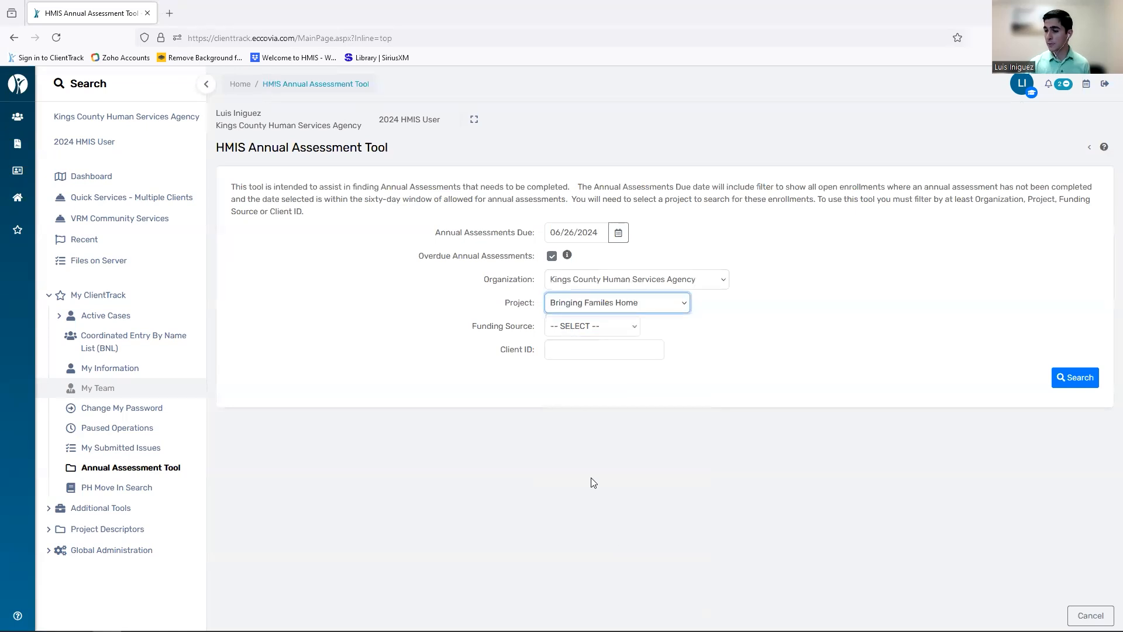
left_click(1074, 389)
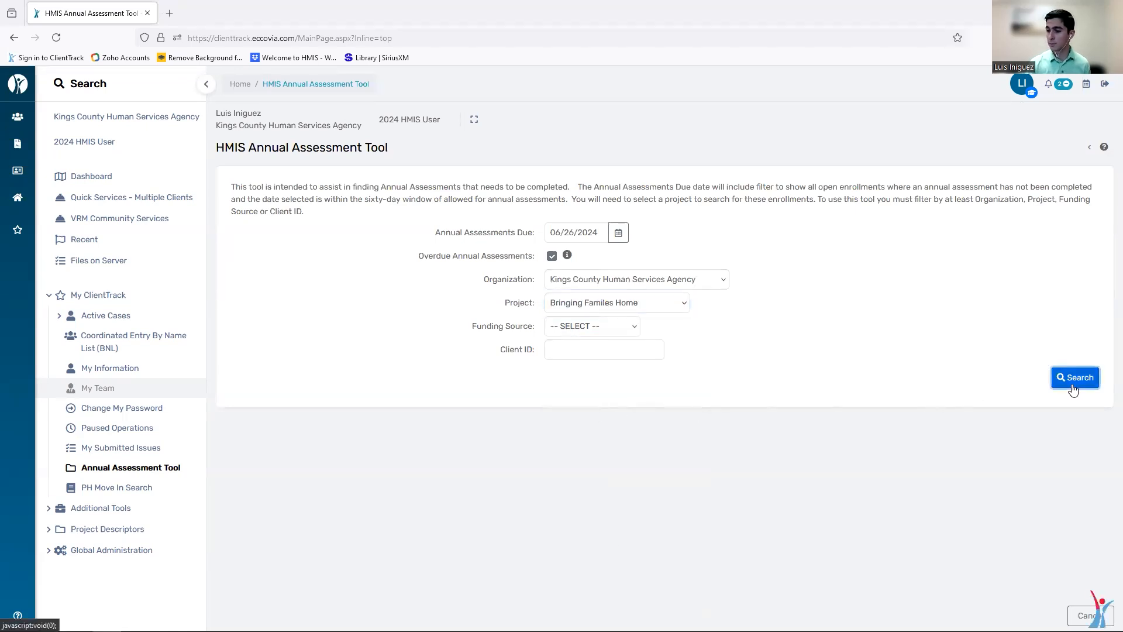
Start completing the annual assessment for the first enrollment in the results and save its household enrollment page
scroll(996, 392, "down", 1)
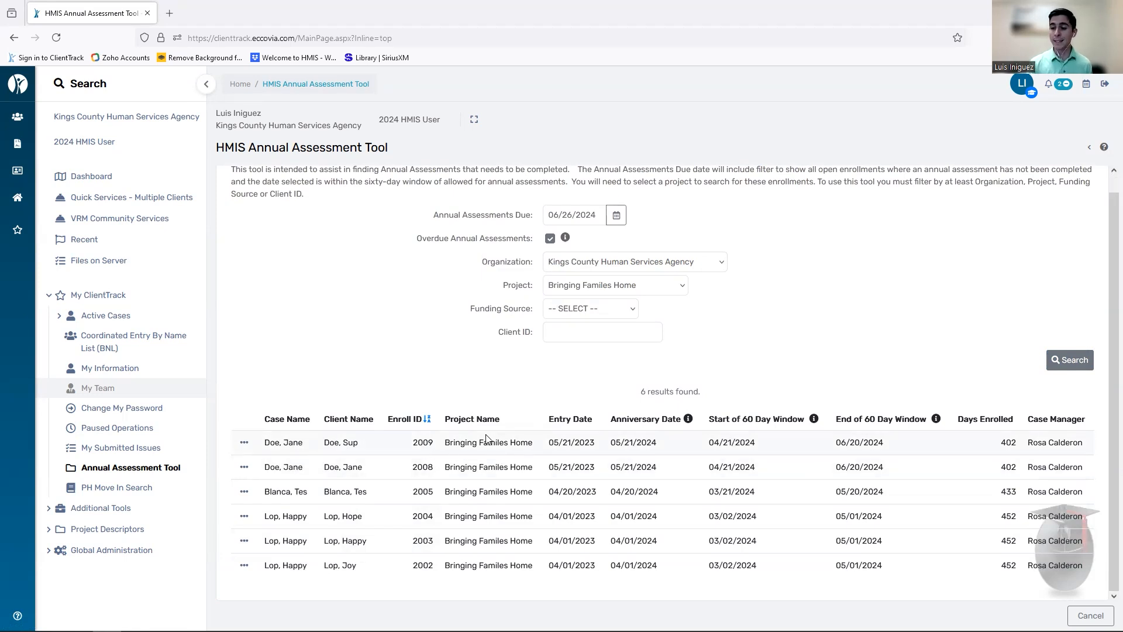
left_click_drag(548, 443, 612, 439)
left_click(574, 391)
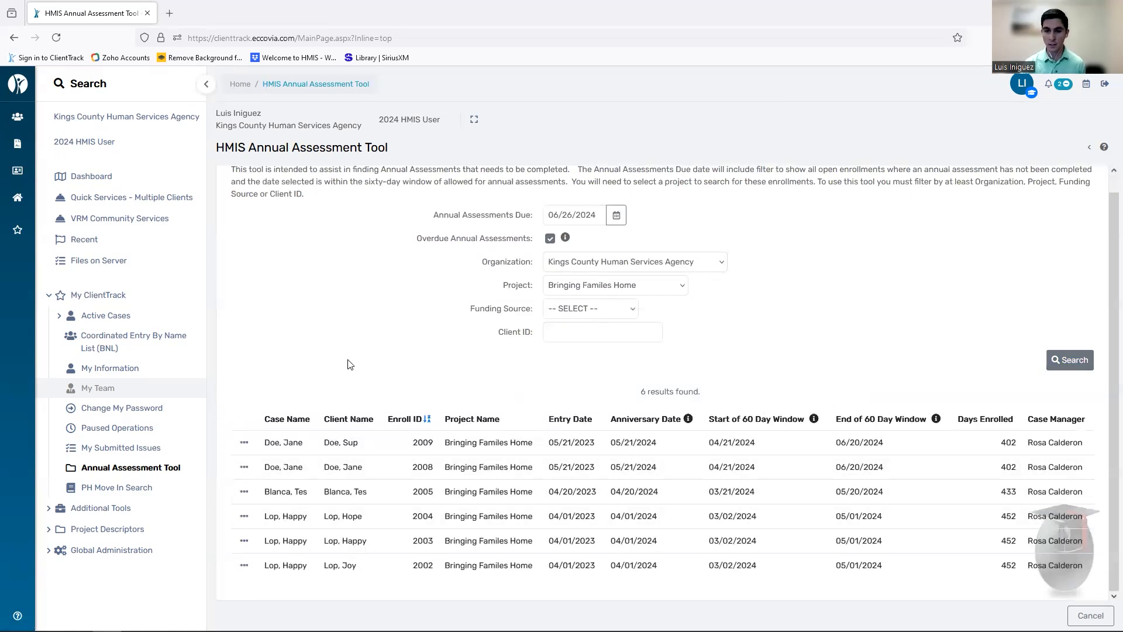
left_click(245, 444)
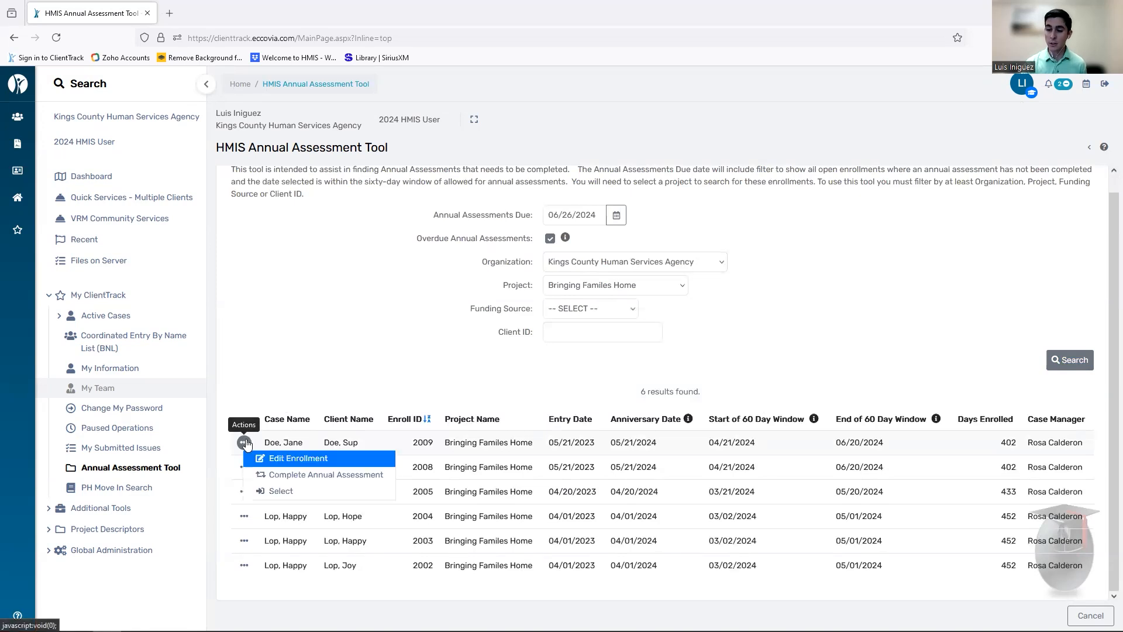
left_click(302, 473)
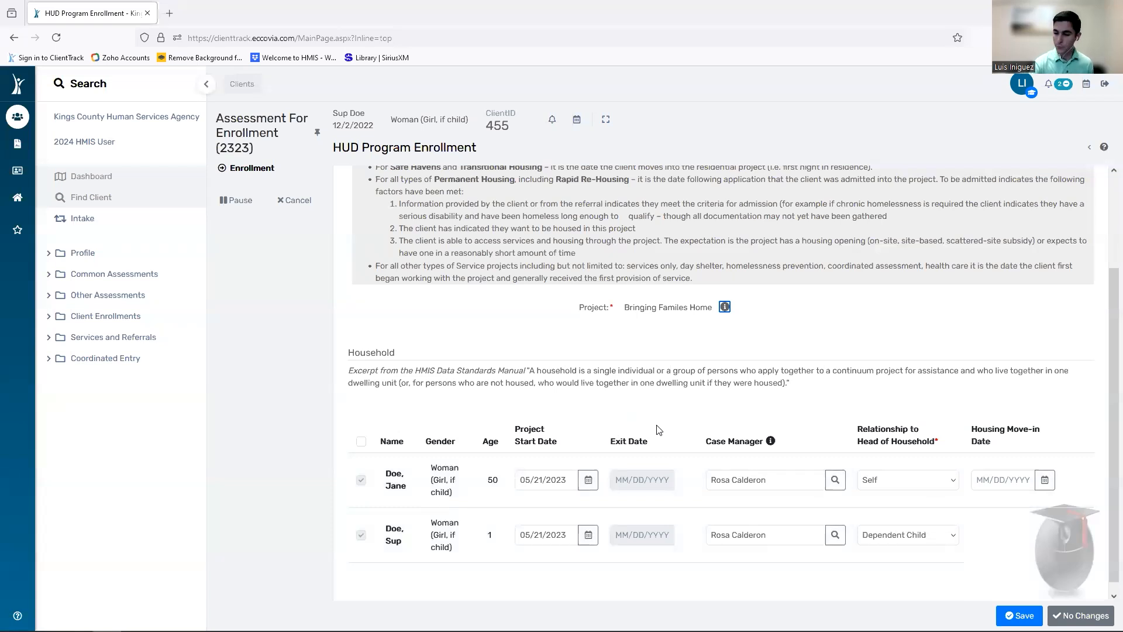
scroll(573, 347, "down", 1)
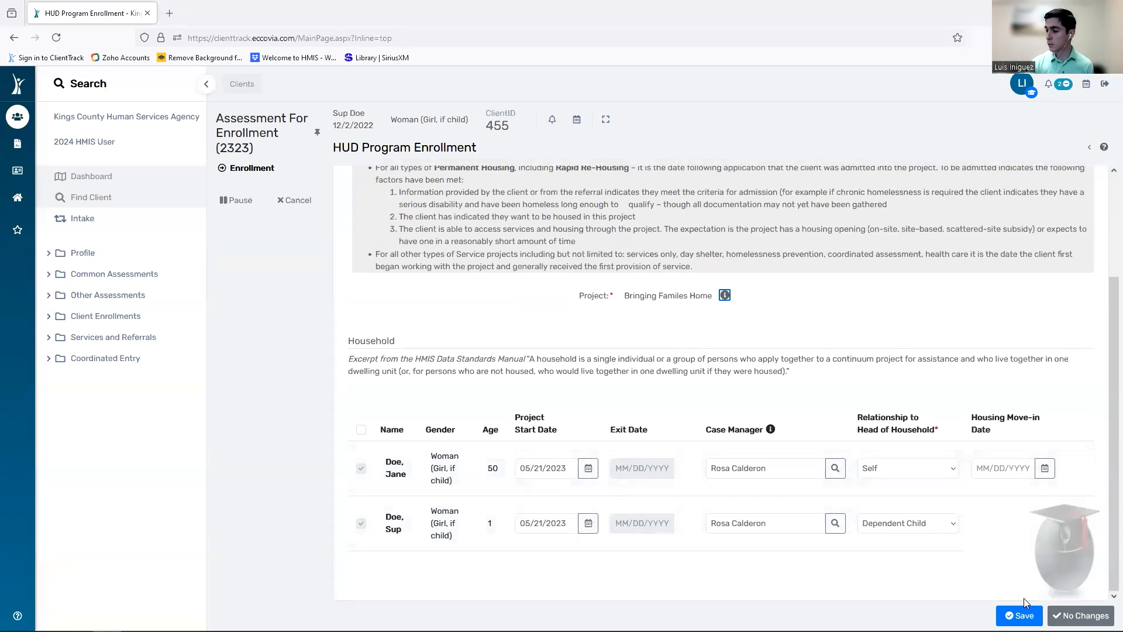
left_click(1019, 615)
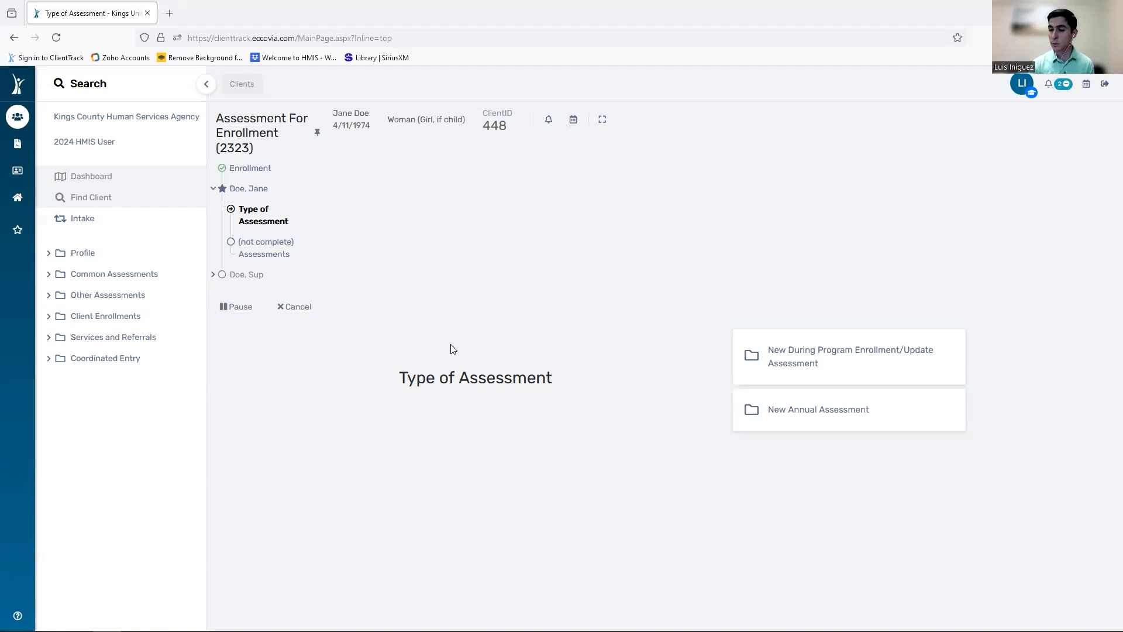
Create a New Annual Assessment for the head of household and default the client's last assessment into it
left_click(778, 420)
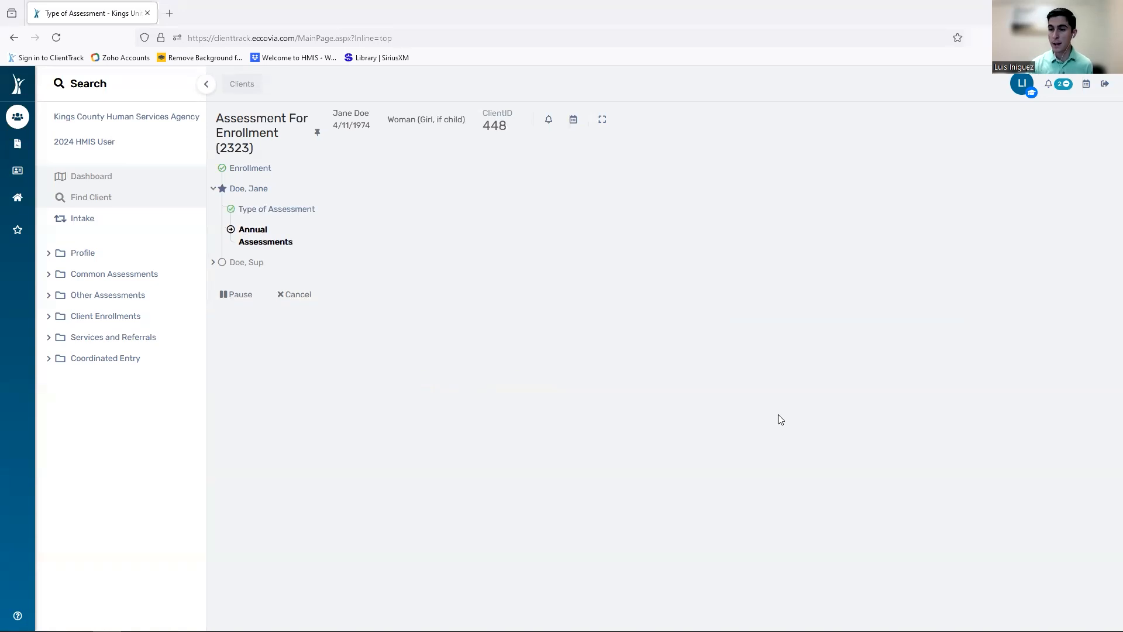
scroll(432, 306, "down", 2)
scroll(483, 259, "up", 2)
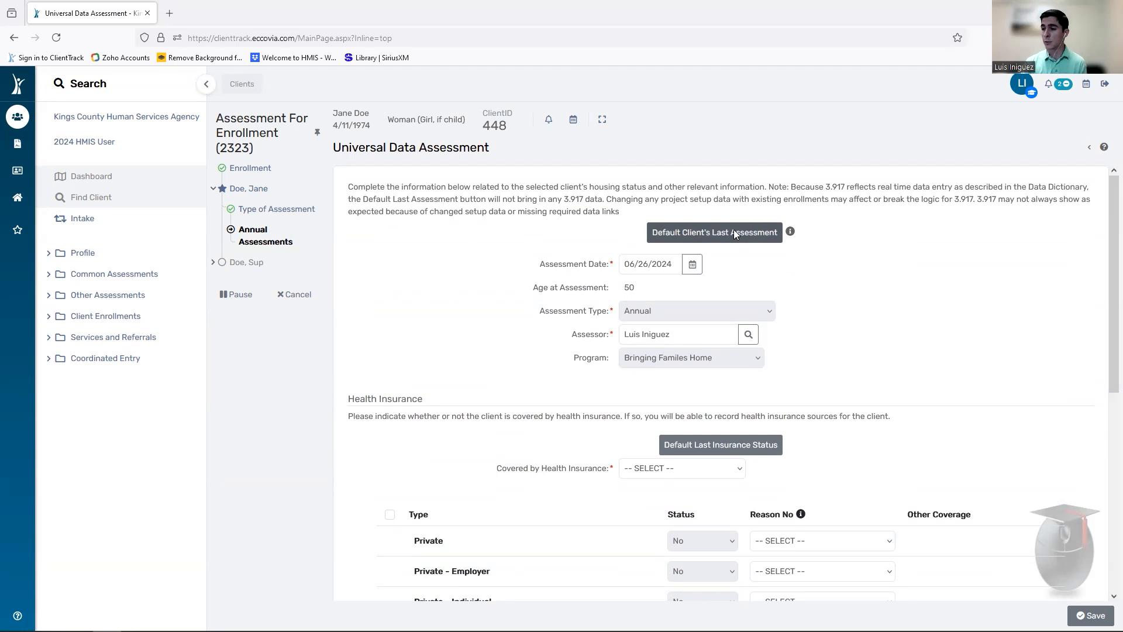
left_click(672, 236)
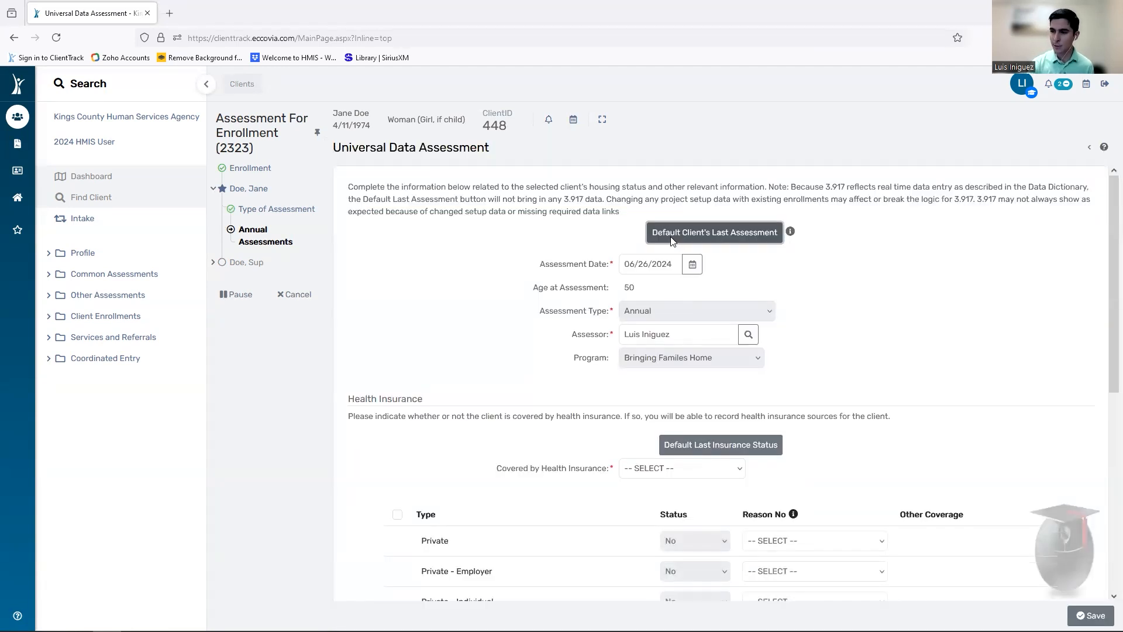
Default the last insurance status into the health insurance section and try to save the Universal Data Assessment
scroll(749, 498, "down", 3)
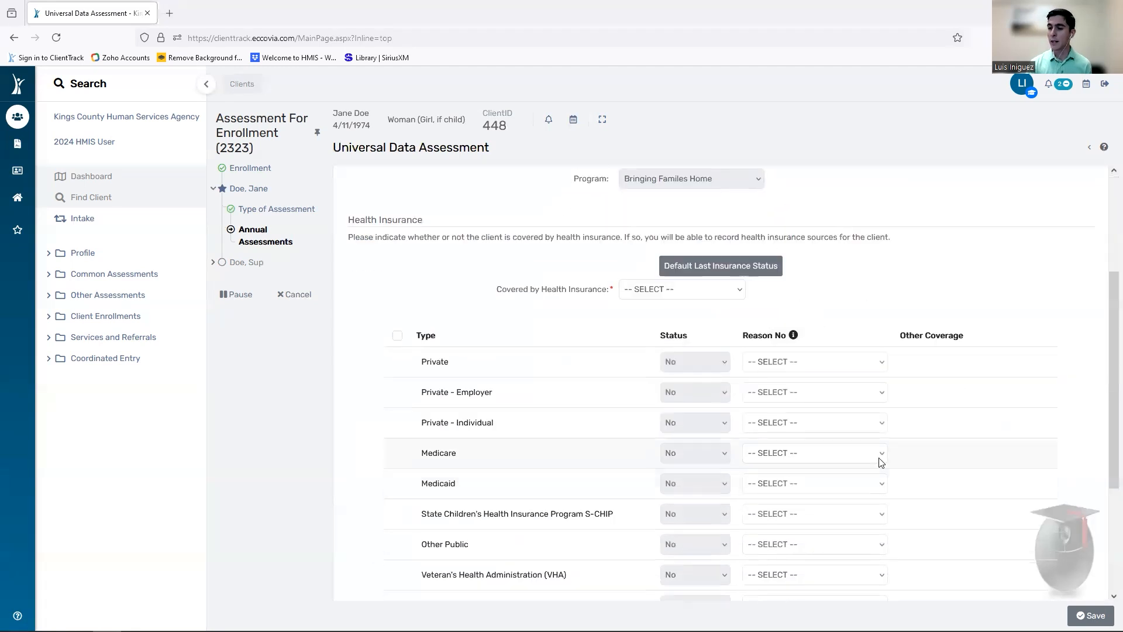
left_click(680, 272)
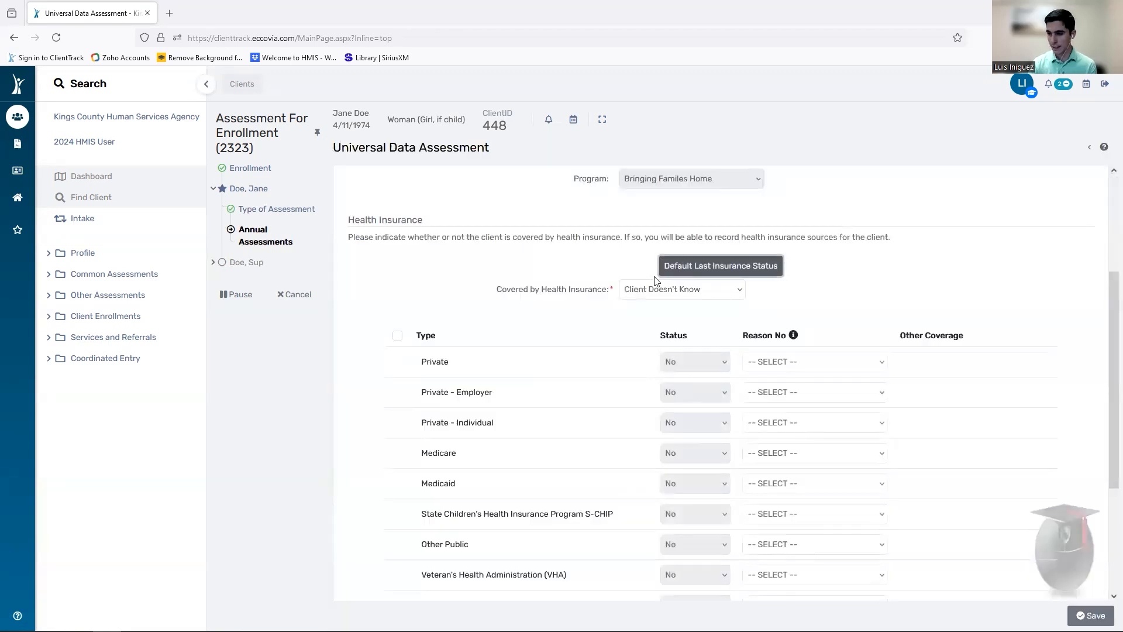
scroll(644, 295, "down", 3)
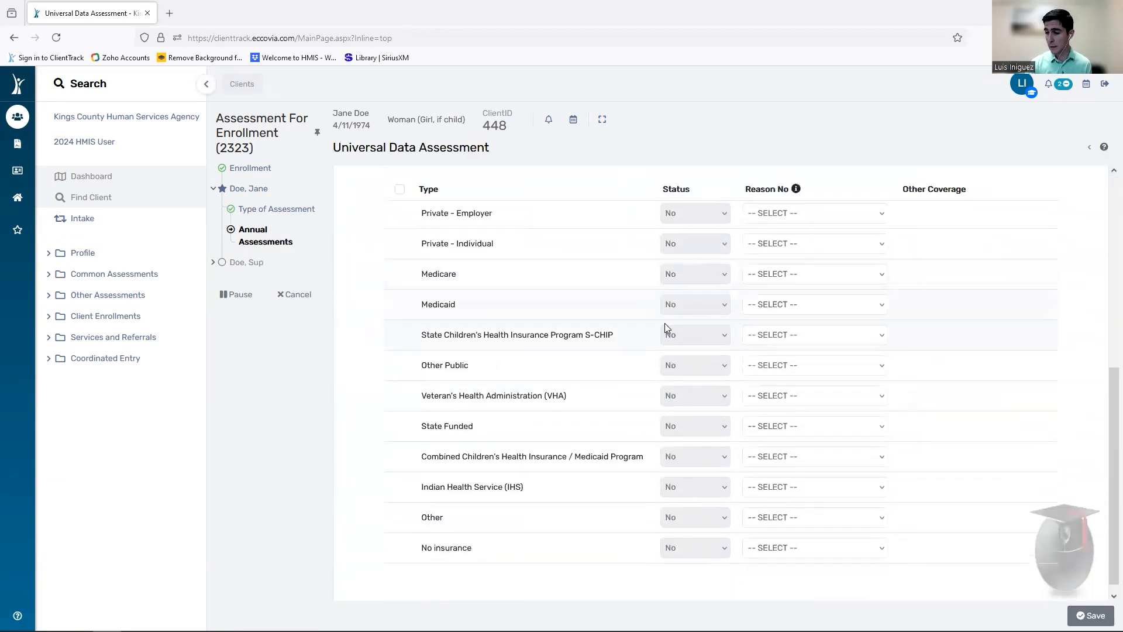
left_click(1092, 615)
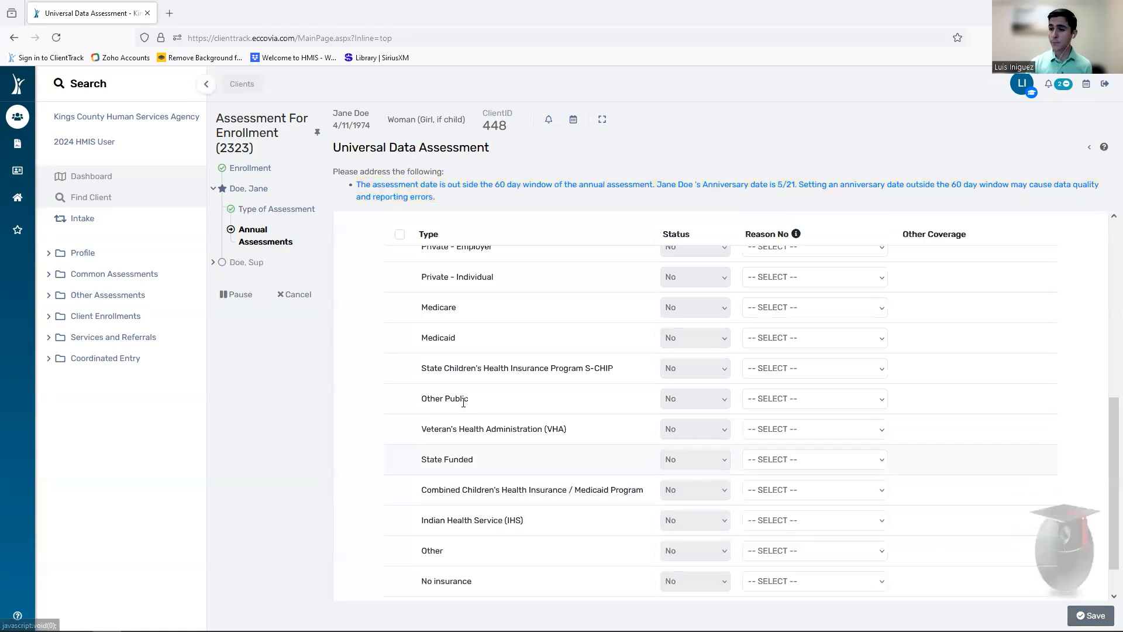
Set the assessment date of the Universal Data Assessment to 05/24/2024
scroll(462, 398, "up", 5)
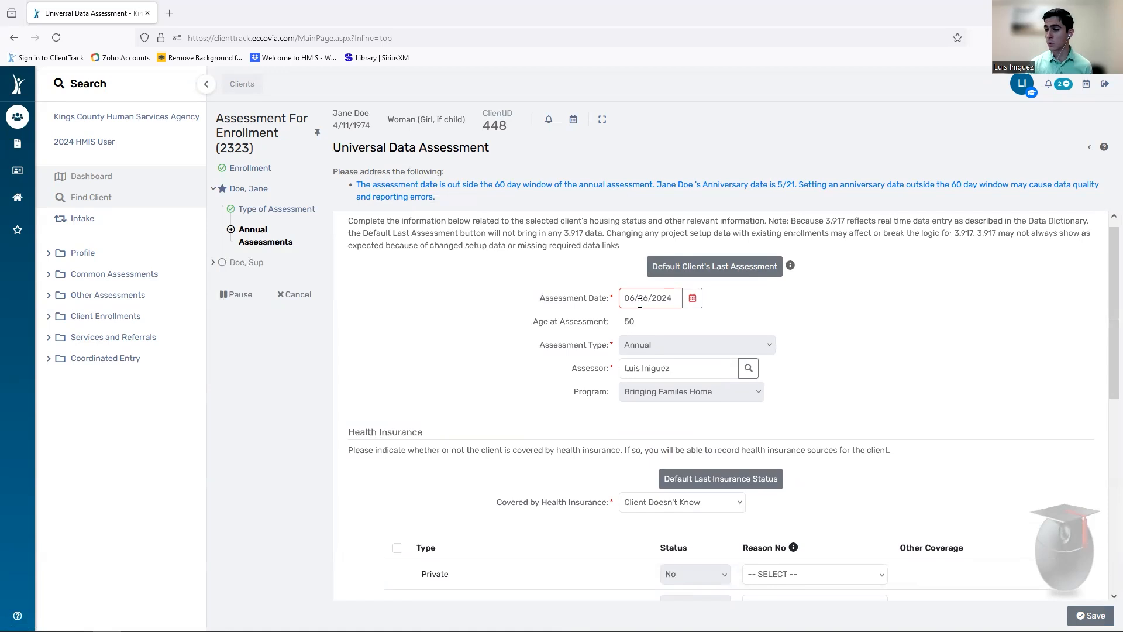
left_click(693, 298)
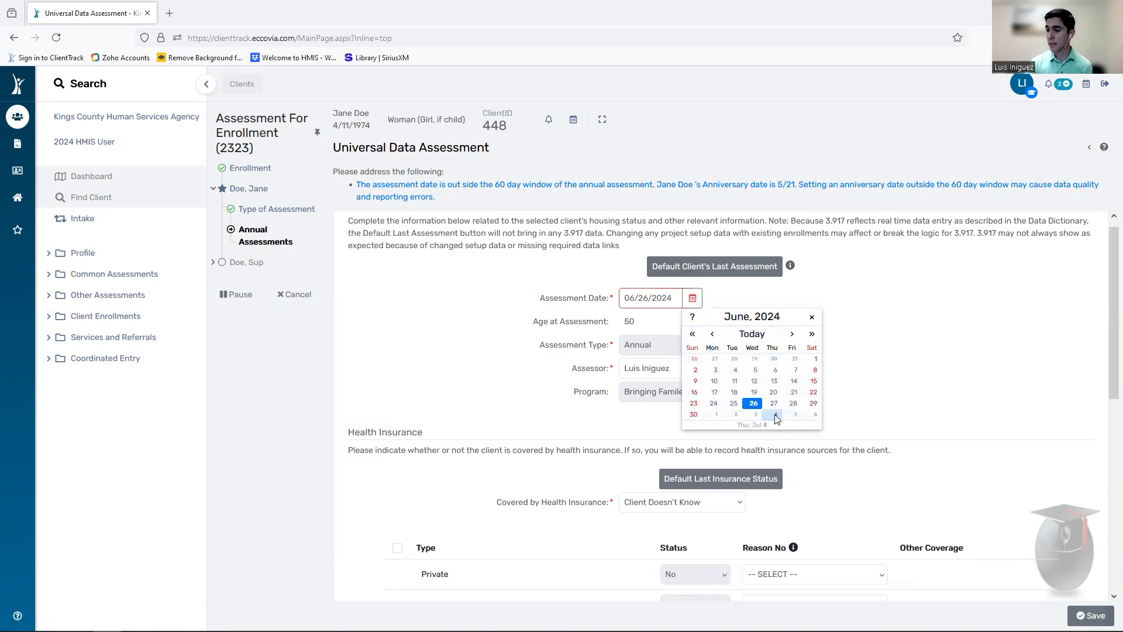
left_click(713, 334)
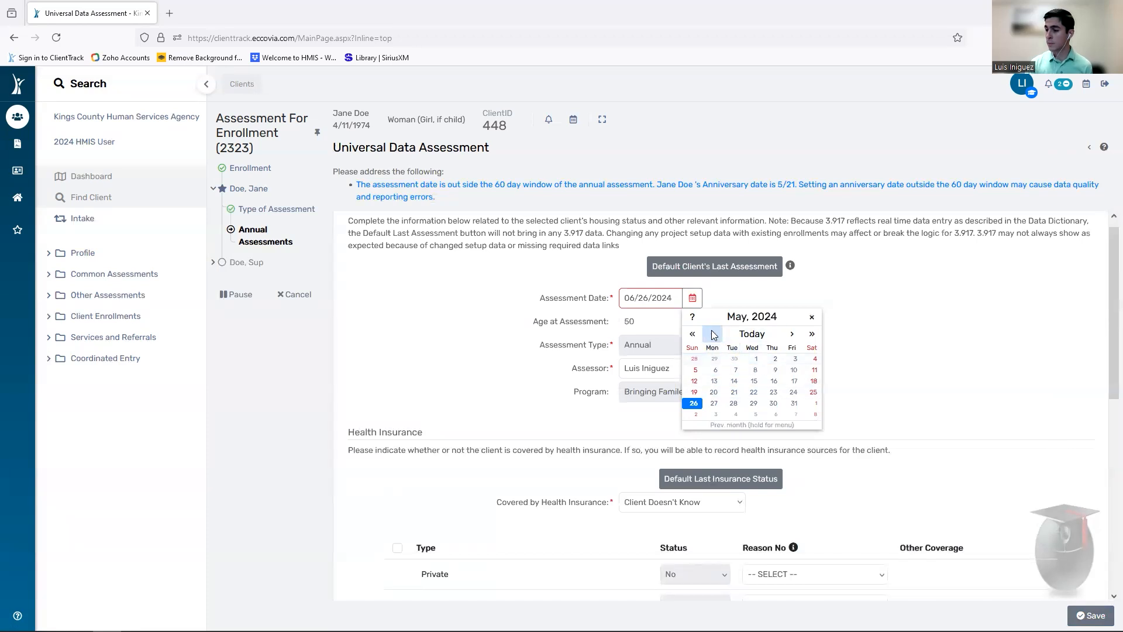
left_click(790, 333)
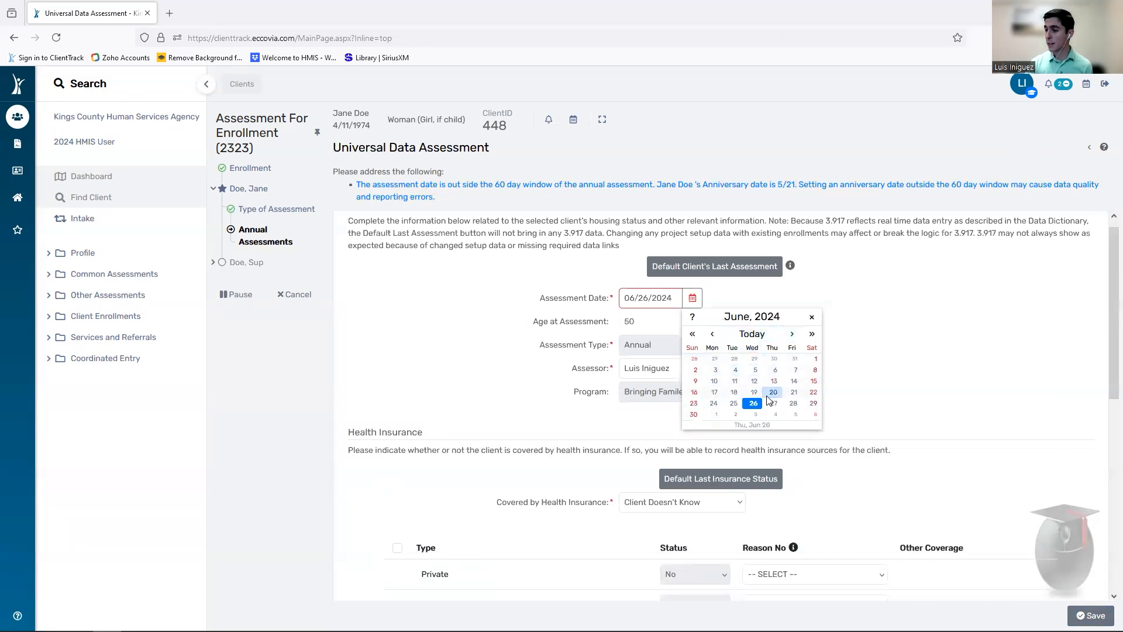
left_click(713, 334)
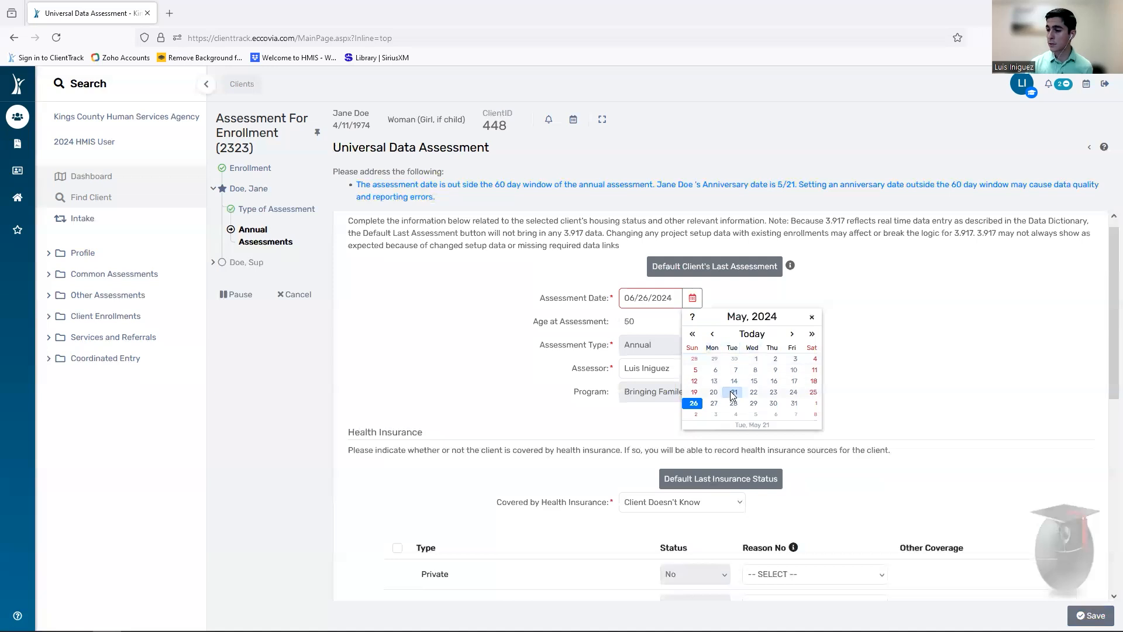
left_click(795, 337)
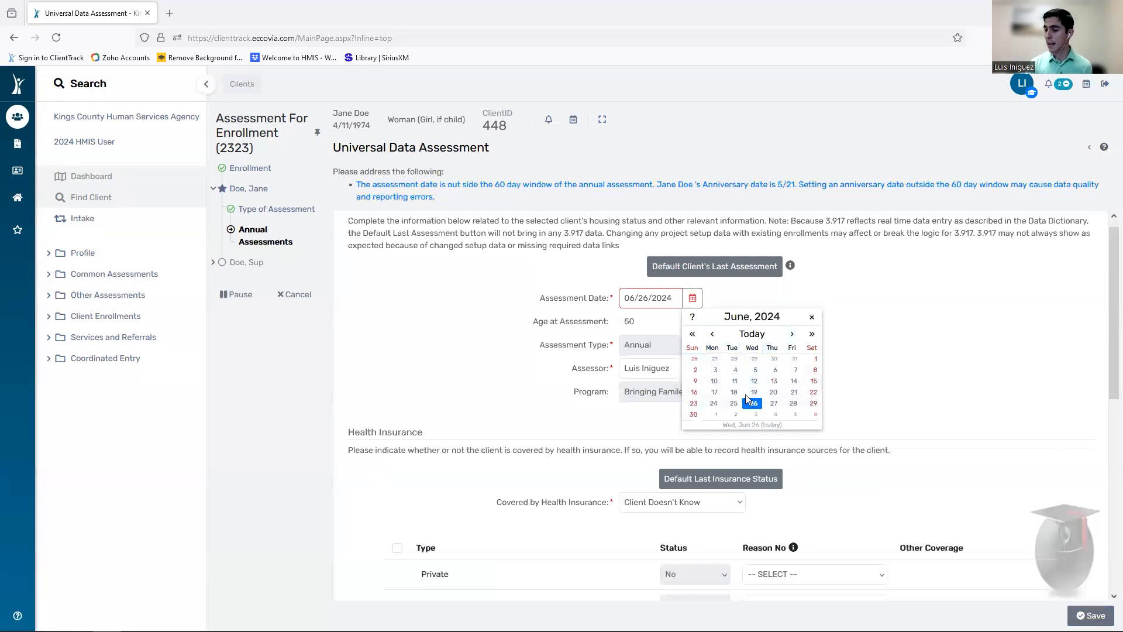
left_click(713, 334)
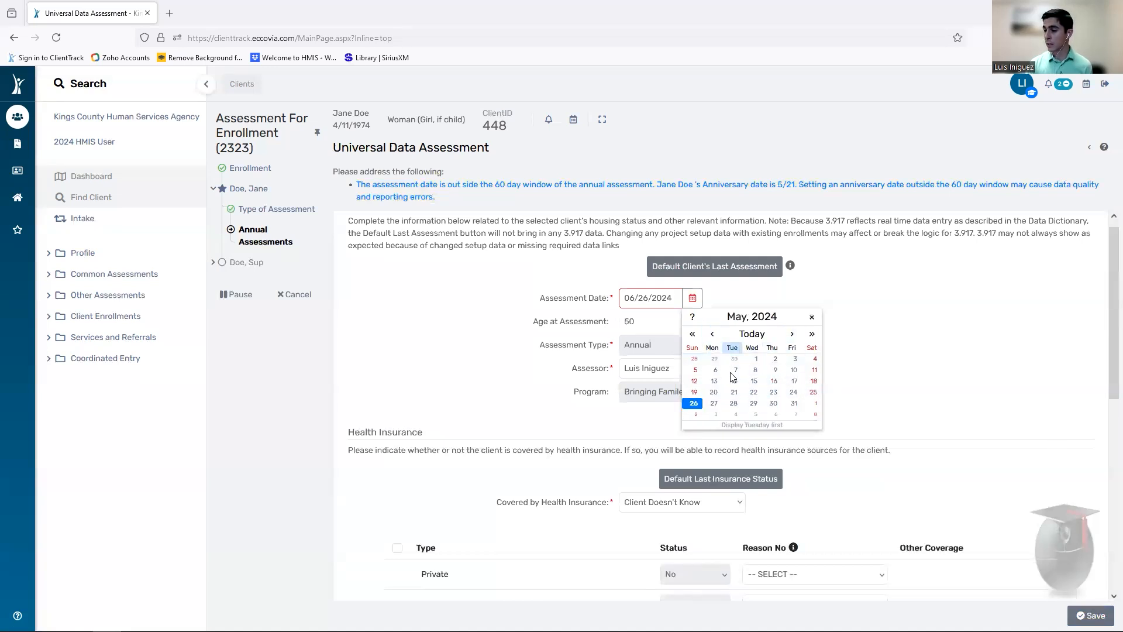
left_click(793, 392)
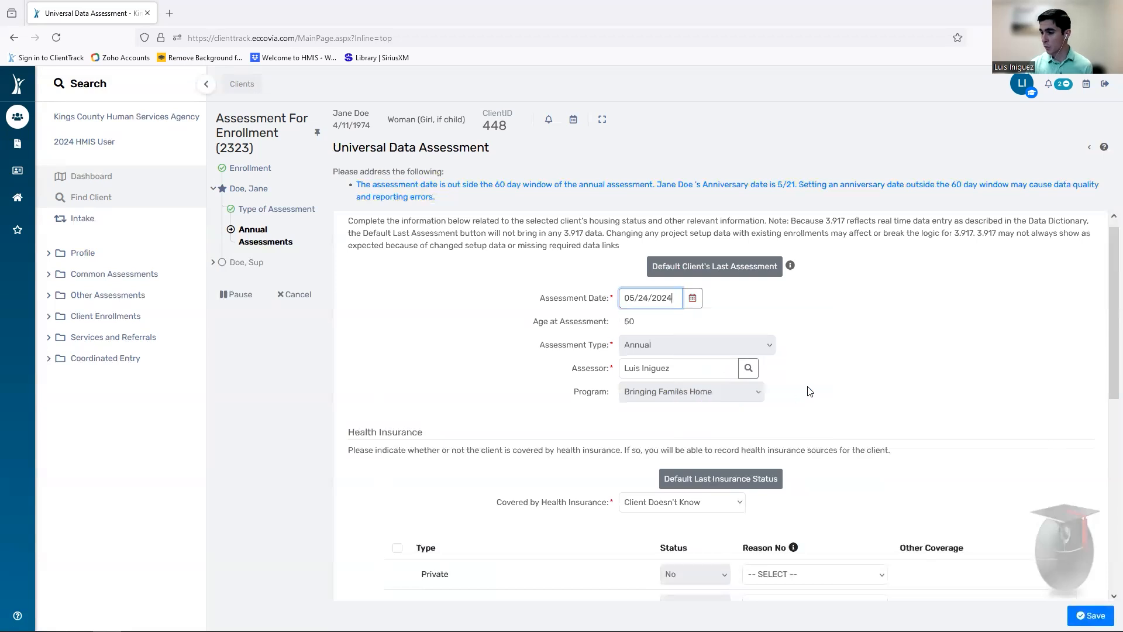
Save the Universal Data Assessment, and complete the income and non-cash benefits page by defaulting the last assessment into it
left_click(1081, 611)
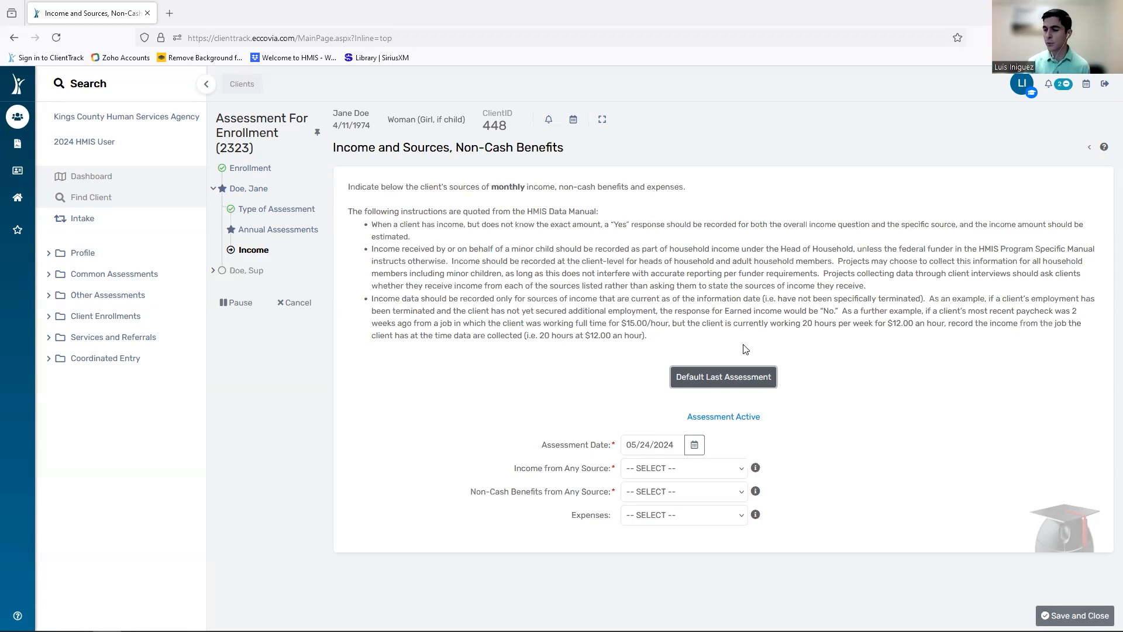
left_click(709, 377)
scroll(705, 422, "down", 2)
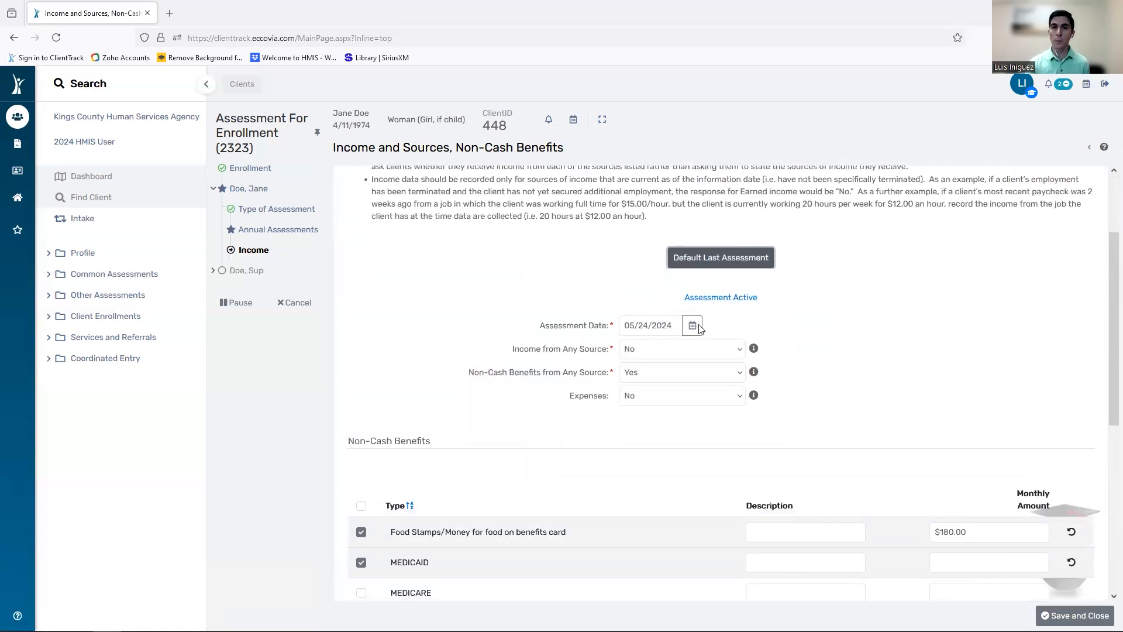
scroll(805, 388, "down", 4)
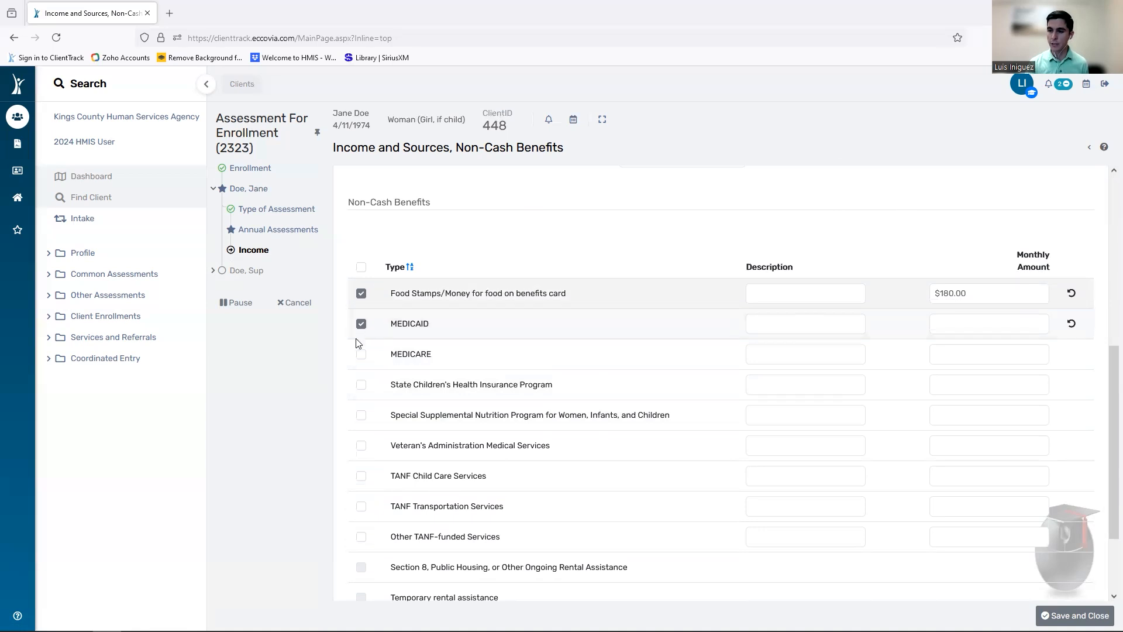
scroll(371, 330, "down", 2)
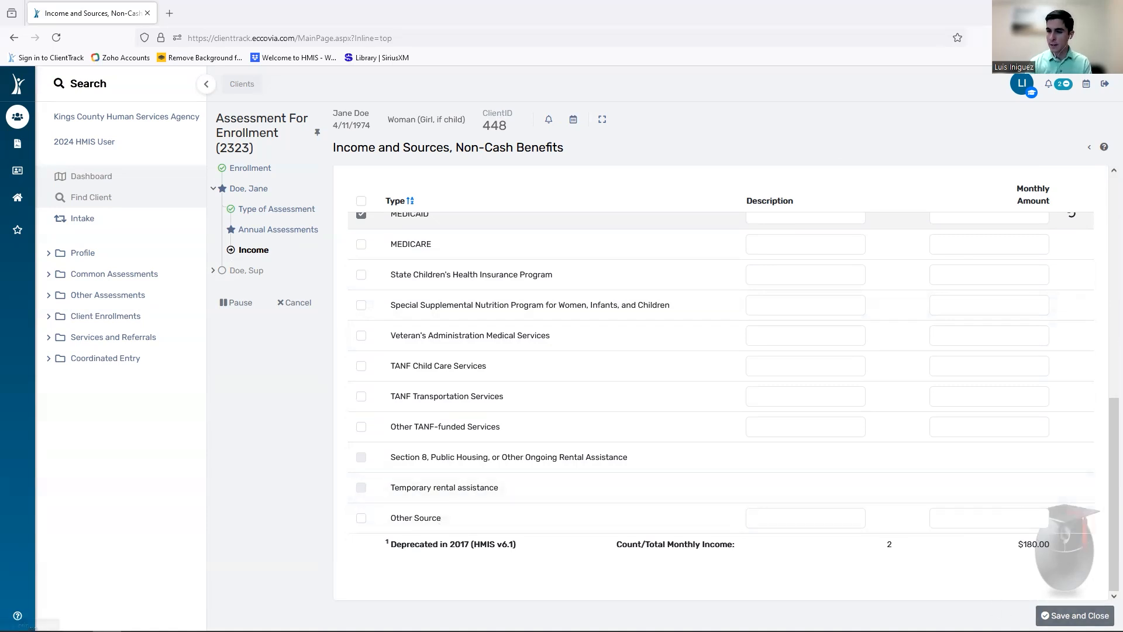
left_click(1074, 616)
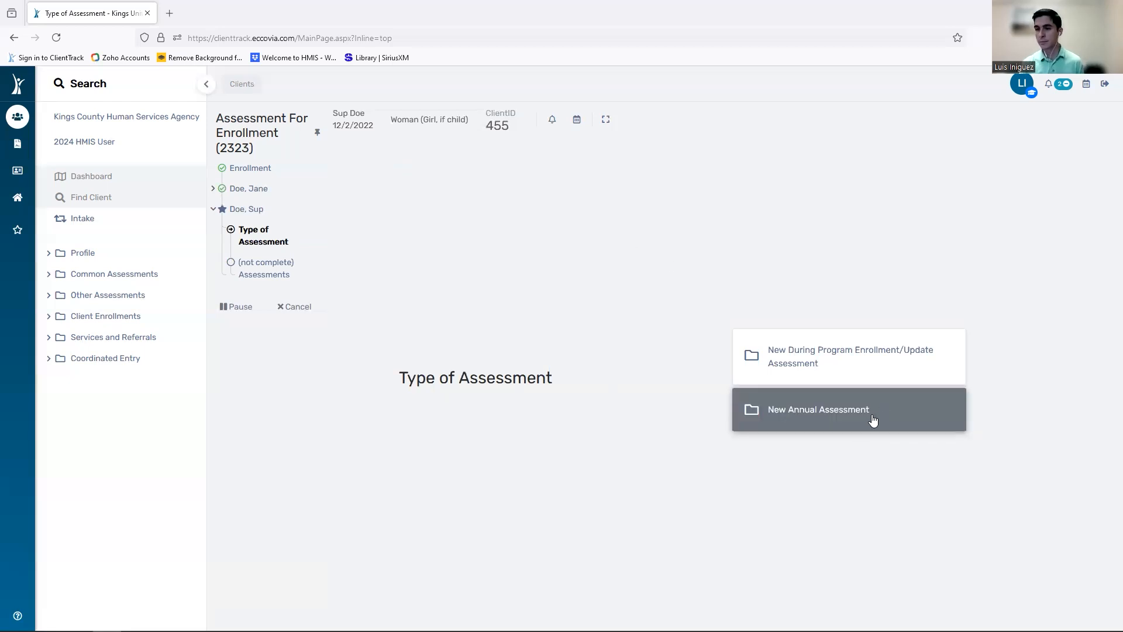
Create a New Annual Assessment for the second household member and default the client's last assessment into it
left_click(811, 429)
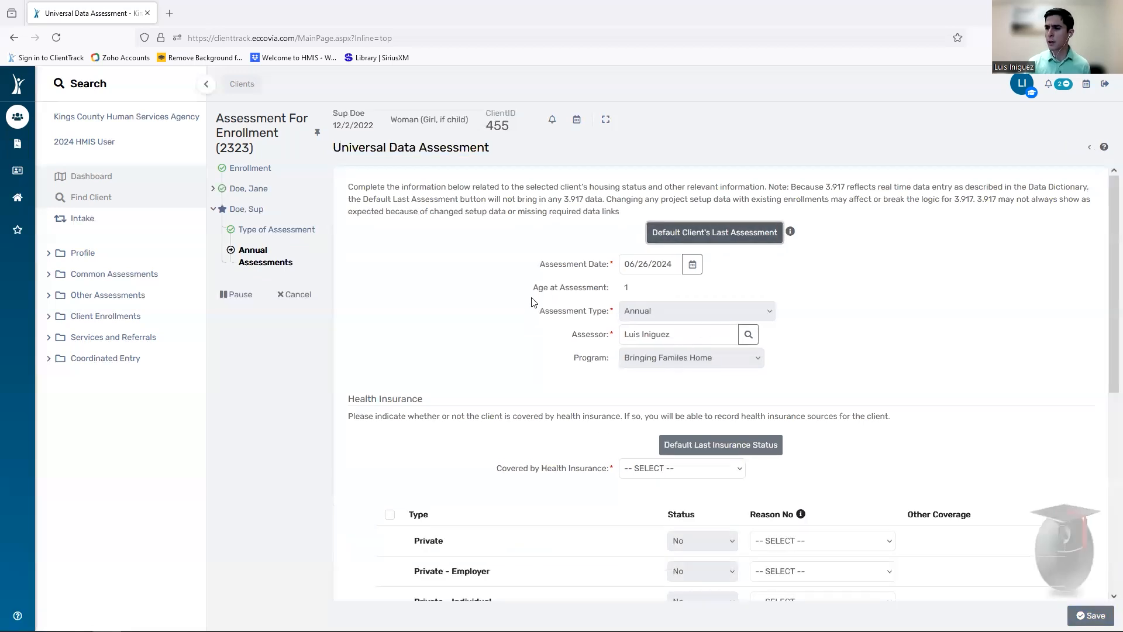
left_click(678, 234)
scroll(370, 327, "down", 3)
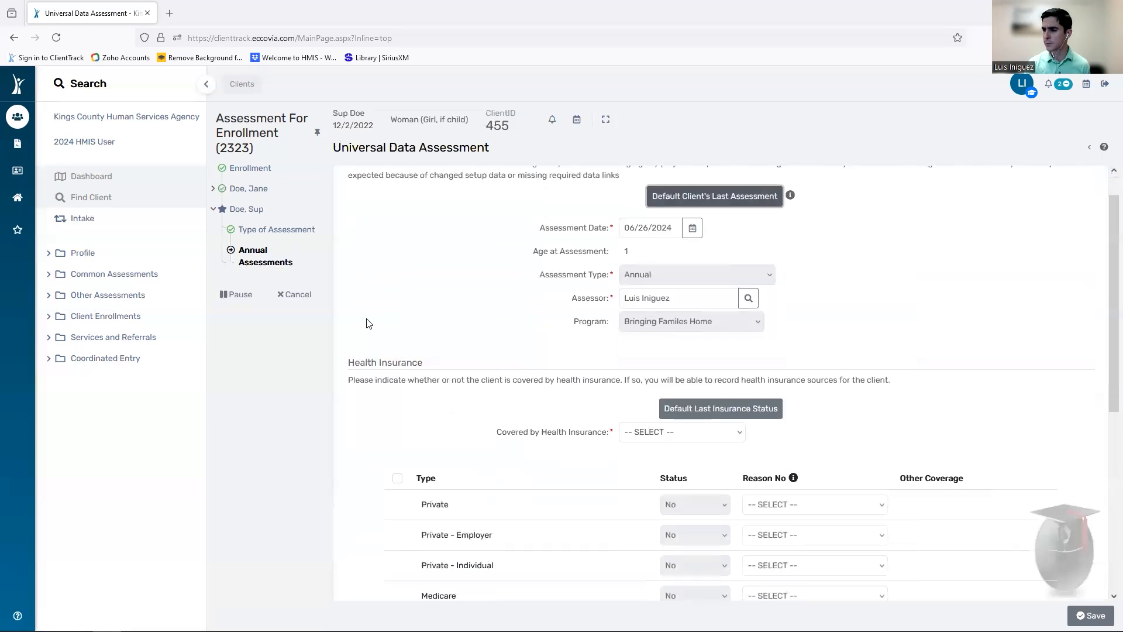
Default the second member's last insurance status into the health insurance section and try to save the assessment
left_click(775, 329)
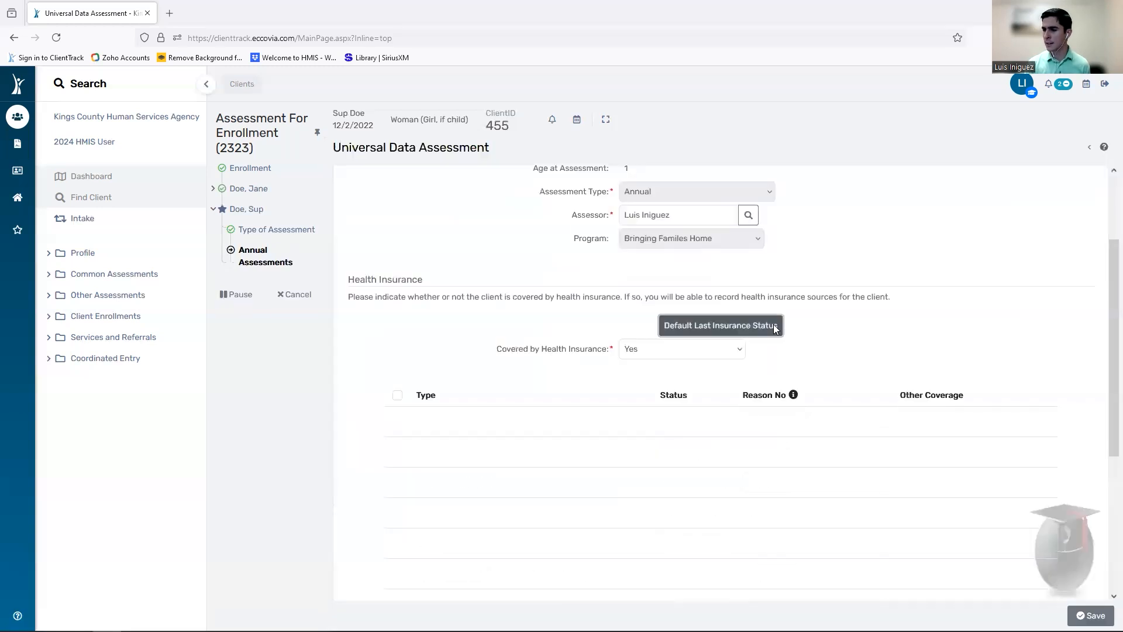
scroll(382, 566, "down", 2)
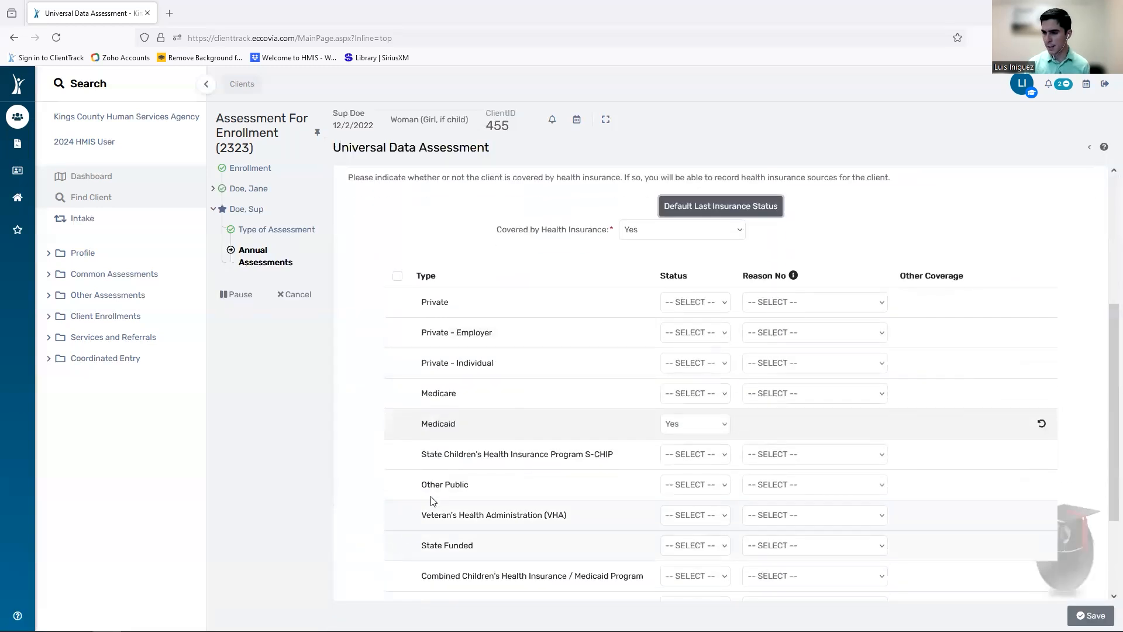
scroll(758, 431, "down", 3)
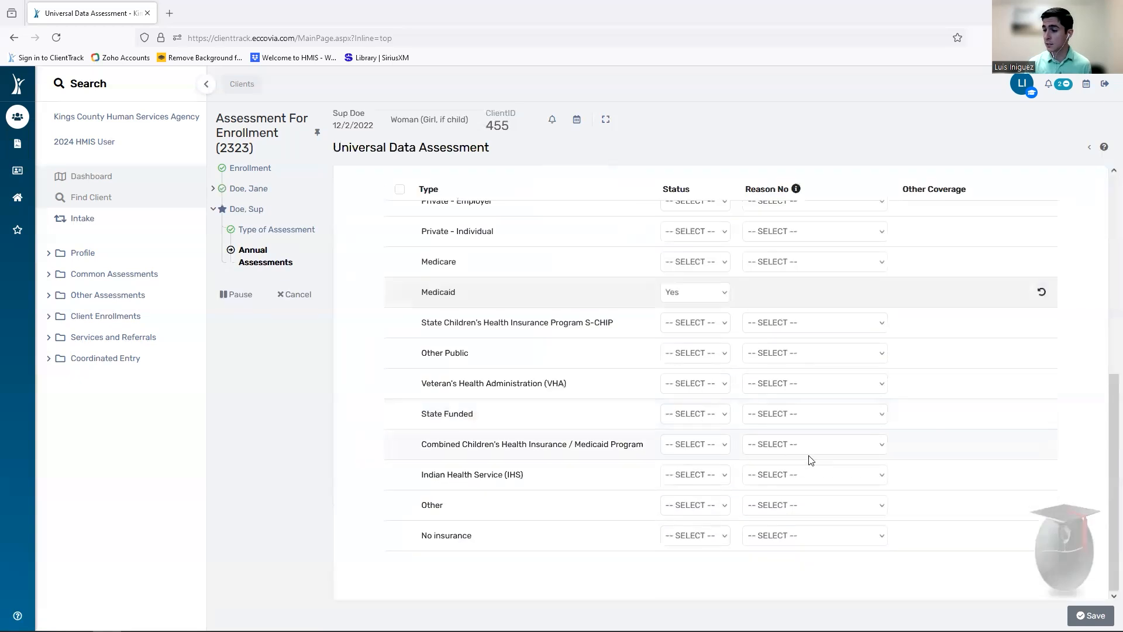
left_click(1090, 615)
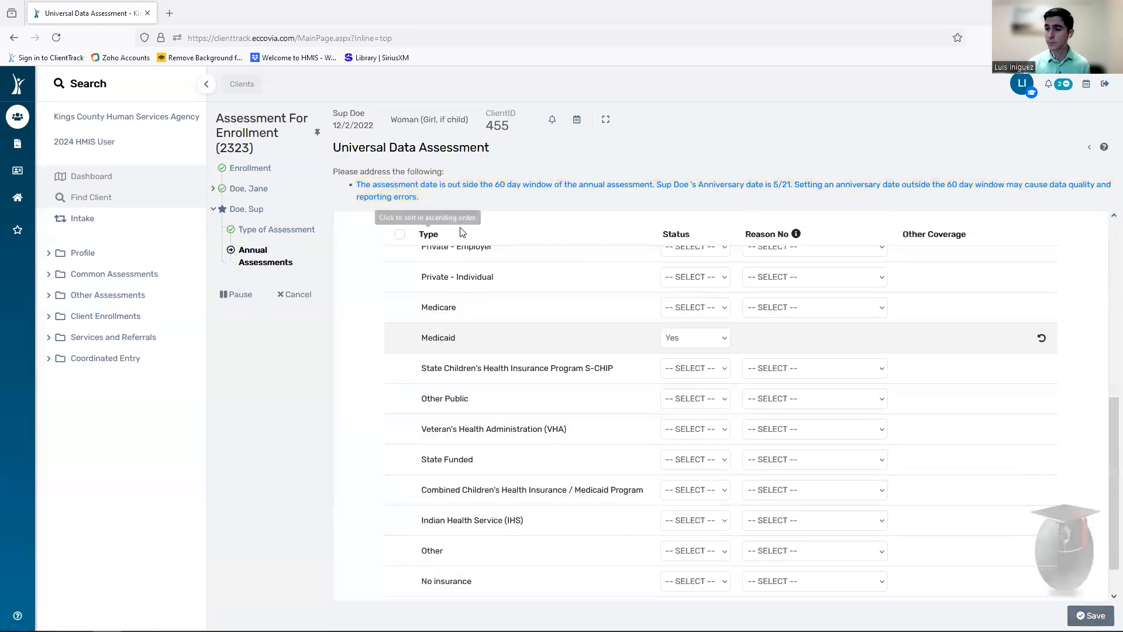
Set the second member's assessment date to 05/24/2024 and save the Universal Data Assessment
scroll(527, 268, "up", 6)
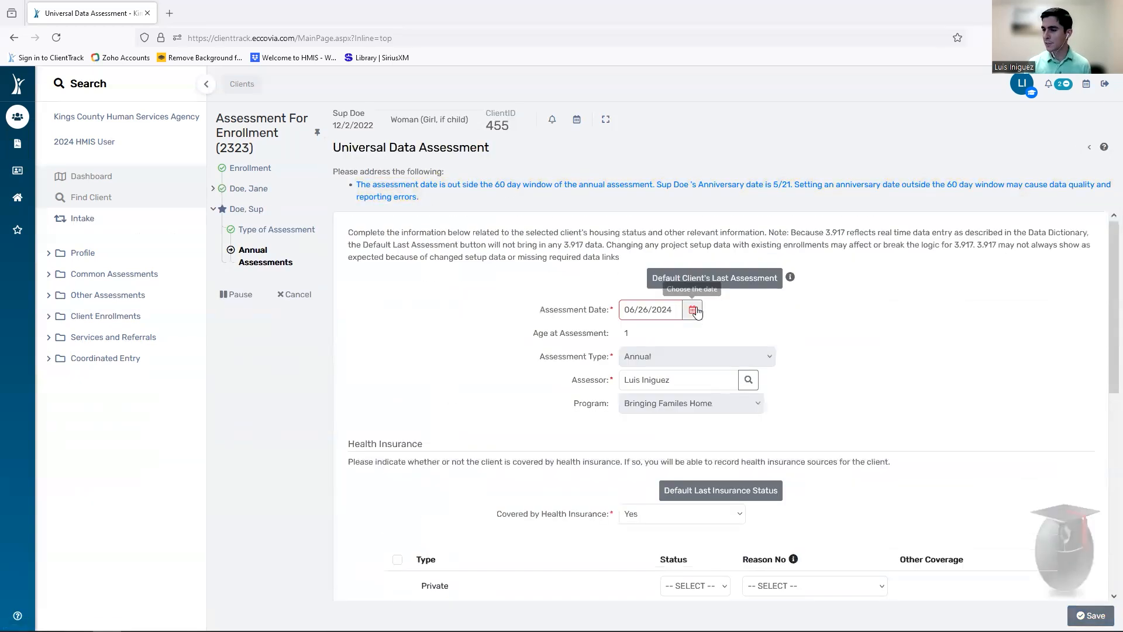
left_click(692, 309)
left_click(713, 345)
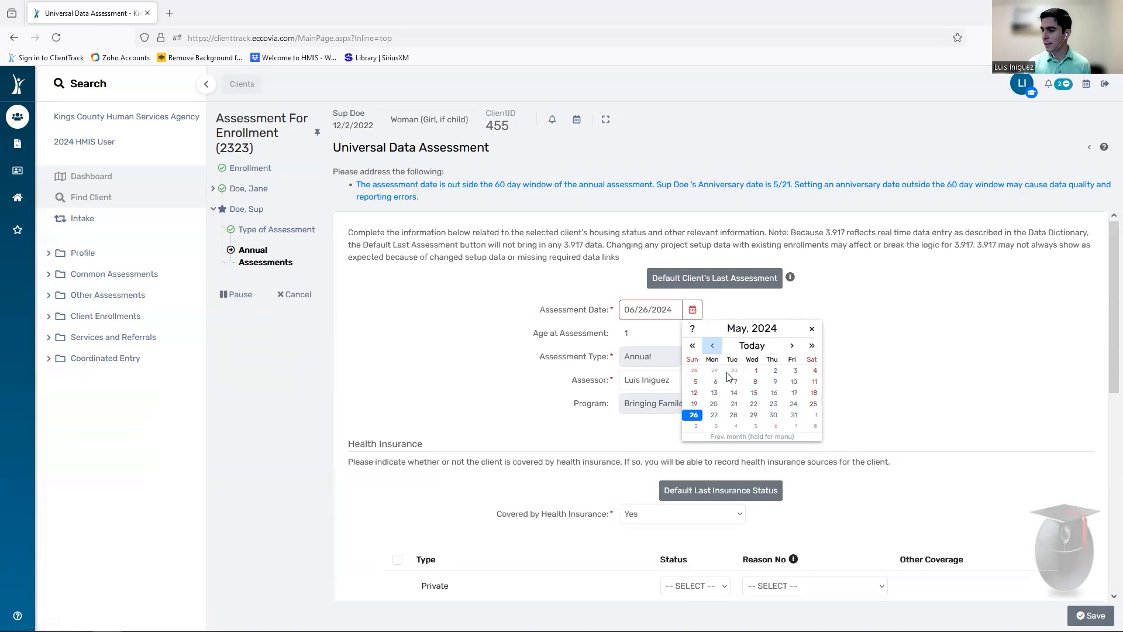
left_click(792, 404)
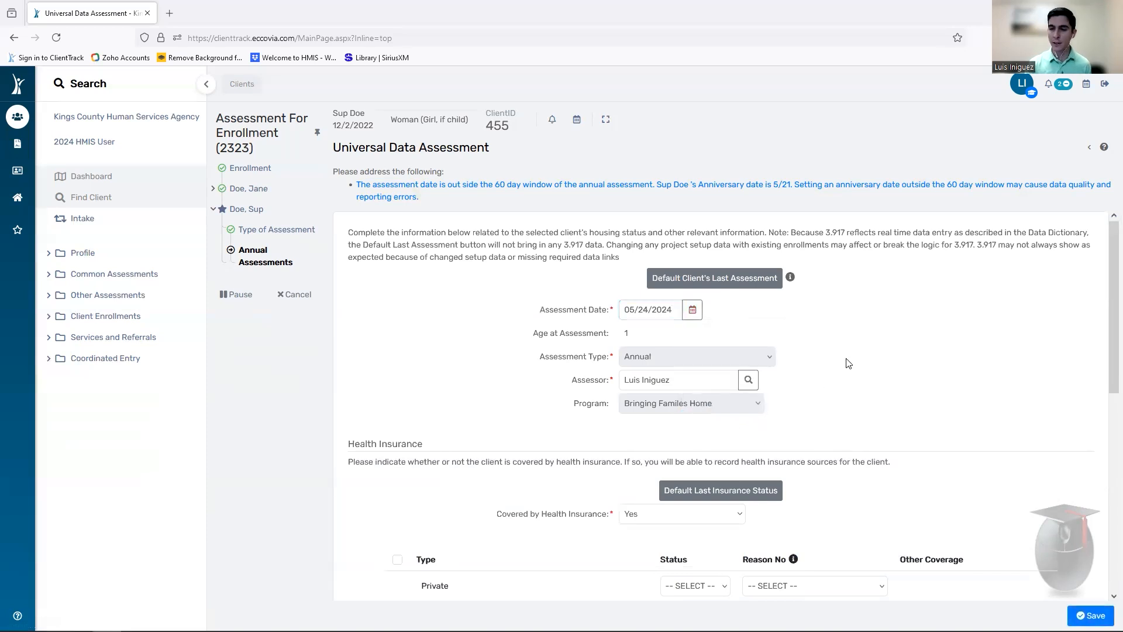
left_click(1092, 615)
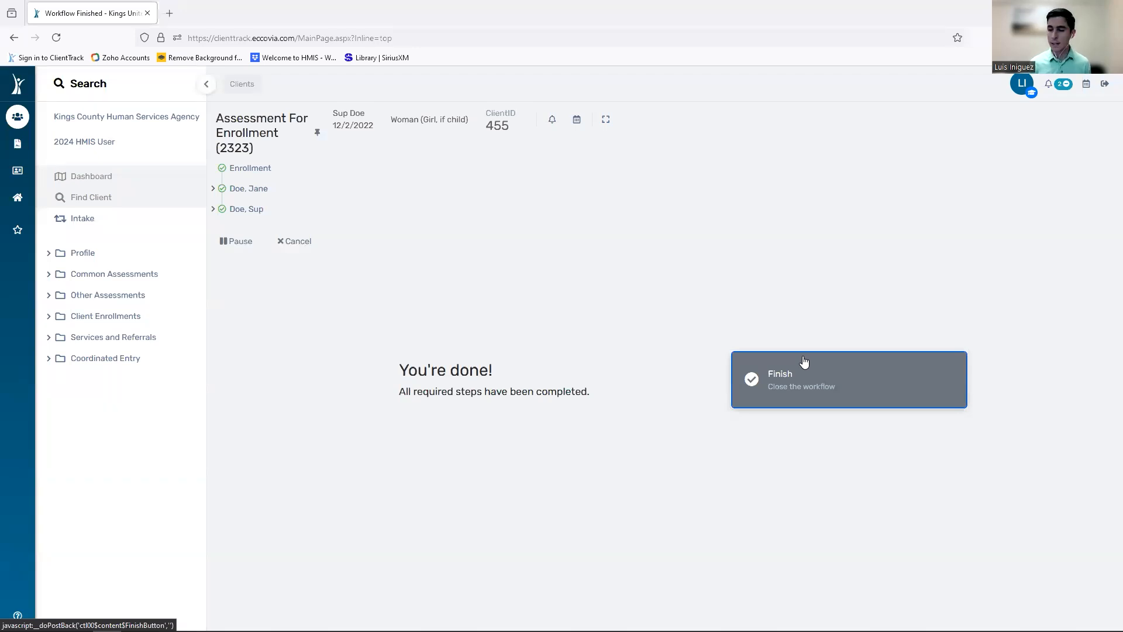
Finish the household assessment workflow and return to the Annual Assessment Tool, reloading it to clear the old search
left_click(787, 383)
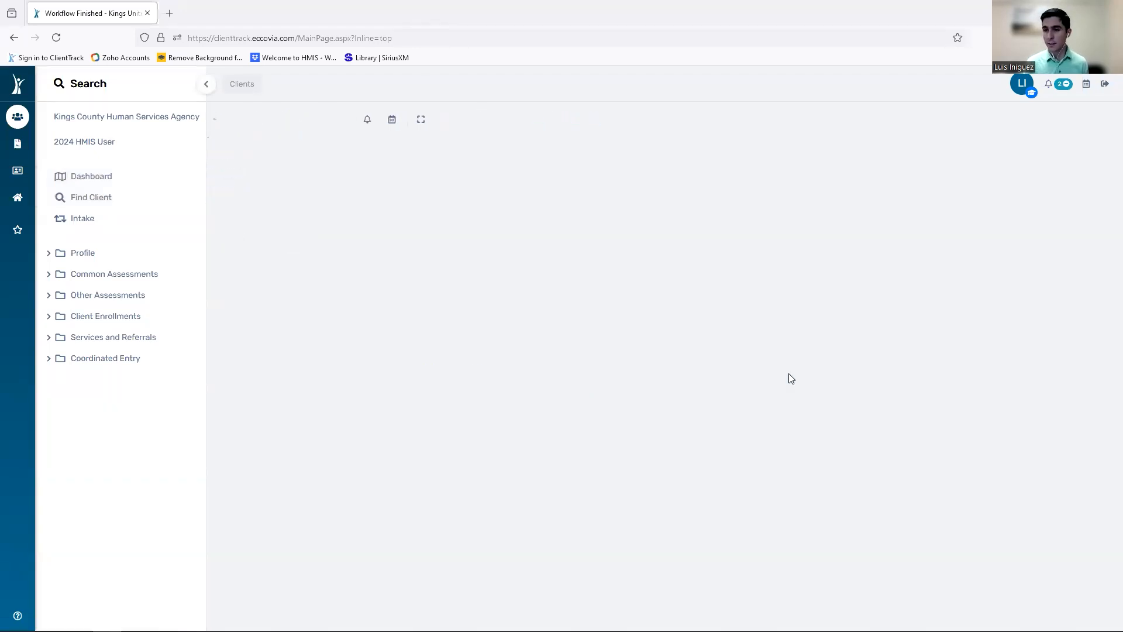
scroll(414, 452, "down", 2)
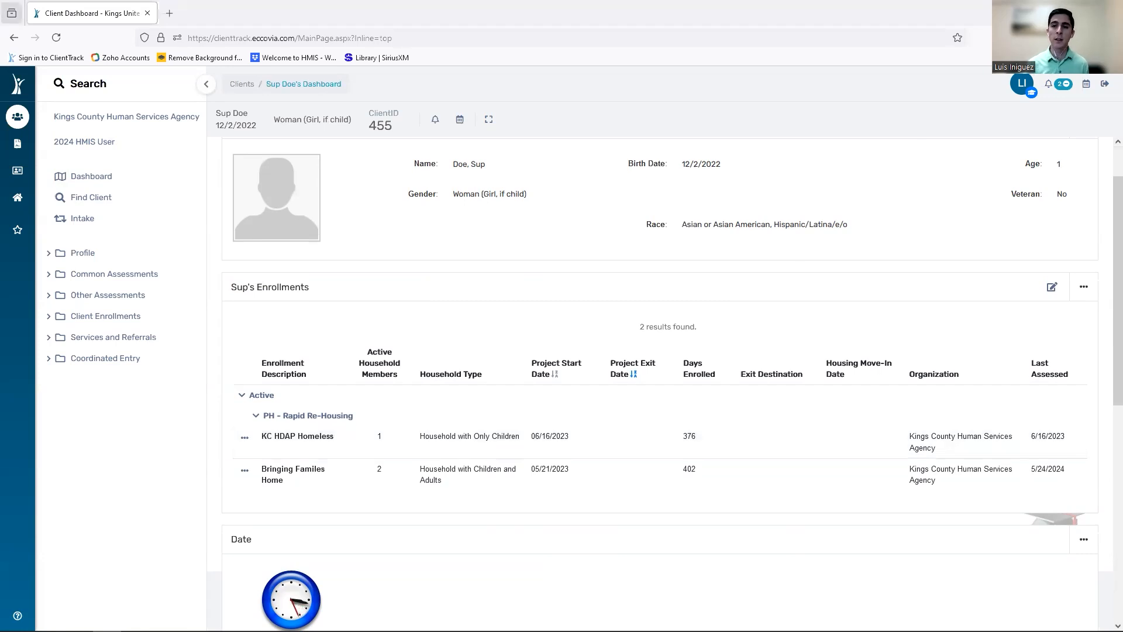
left_click(17, 84)
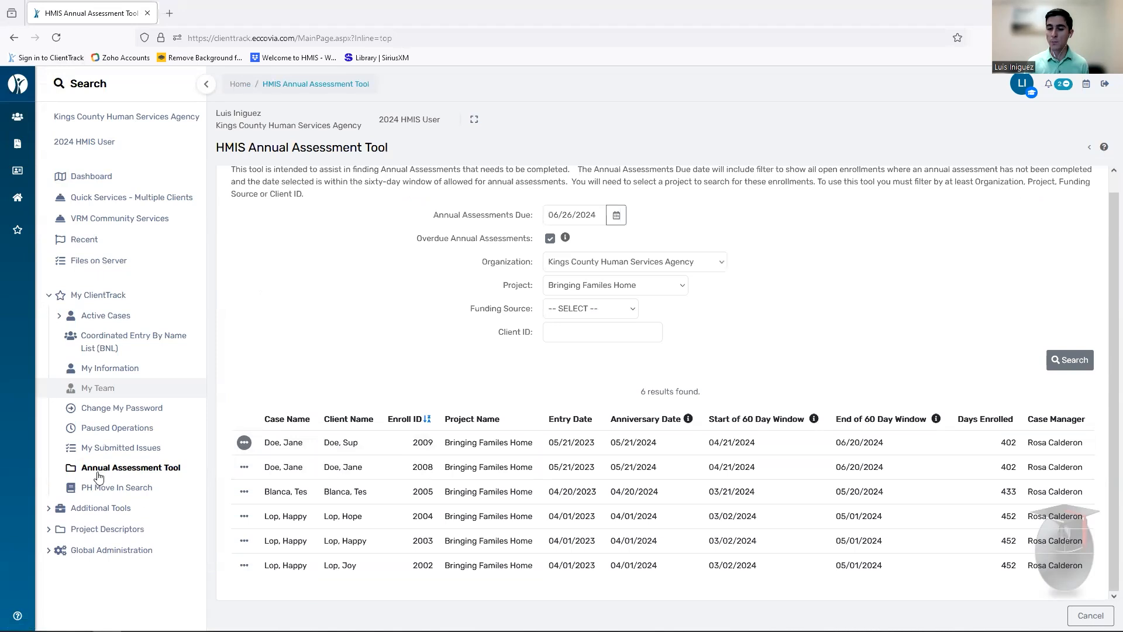
left_click(56, 38)
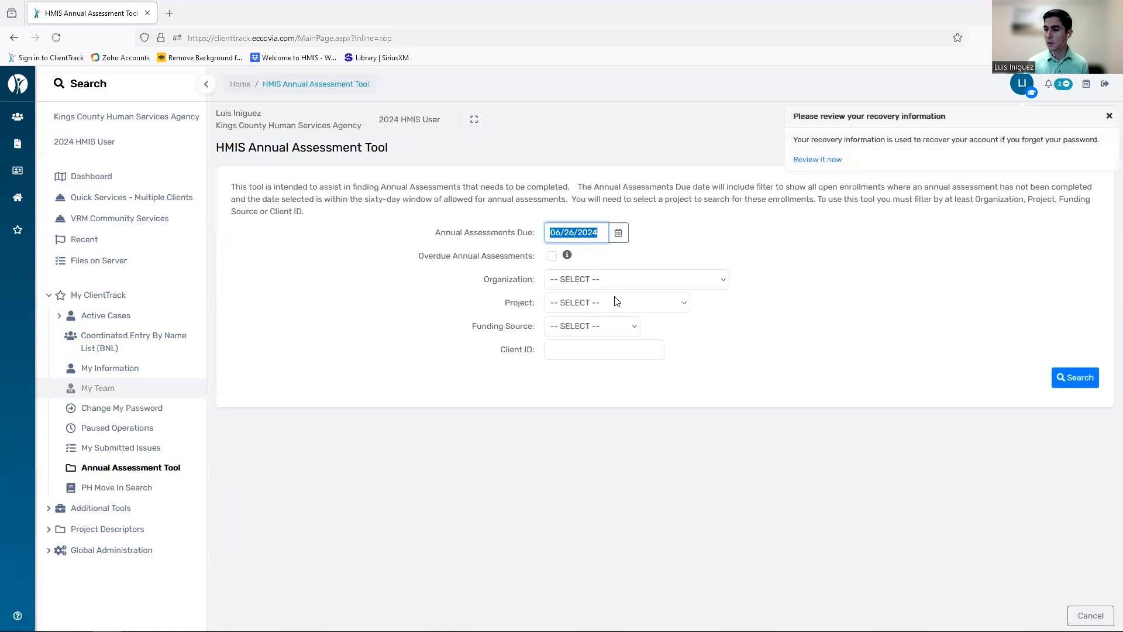
Search annual assessments due for Kings County Human Services Agency's Bringing Familes Home project, and repeat the search with overdue assessments included
left_click(614, 279)
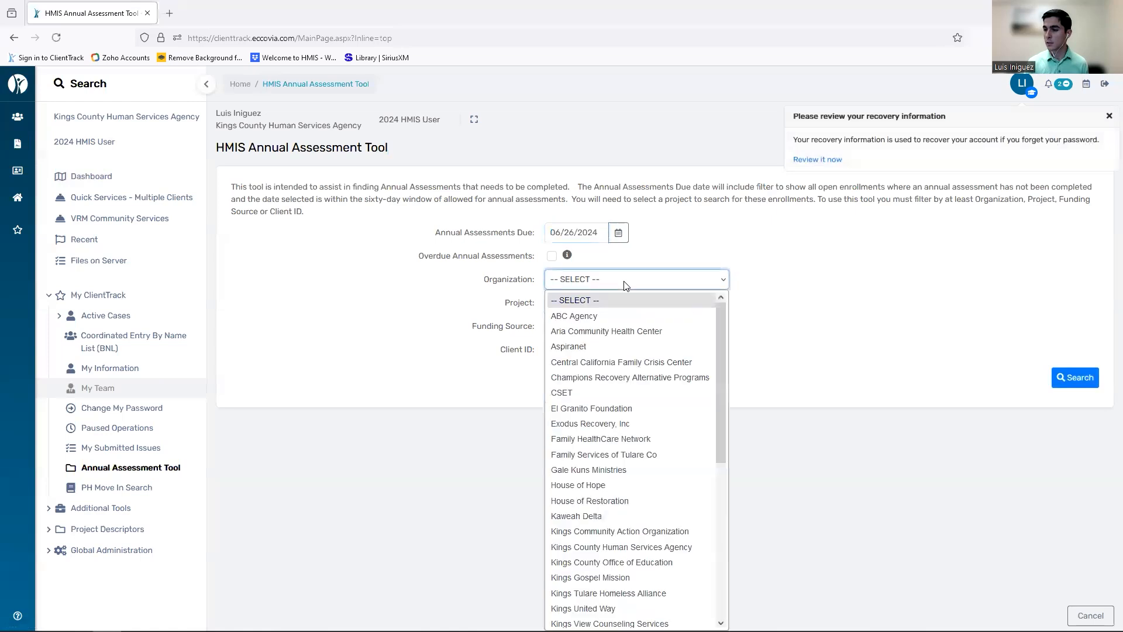
scroll(585, 384, "down", 2)
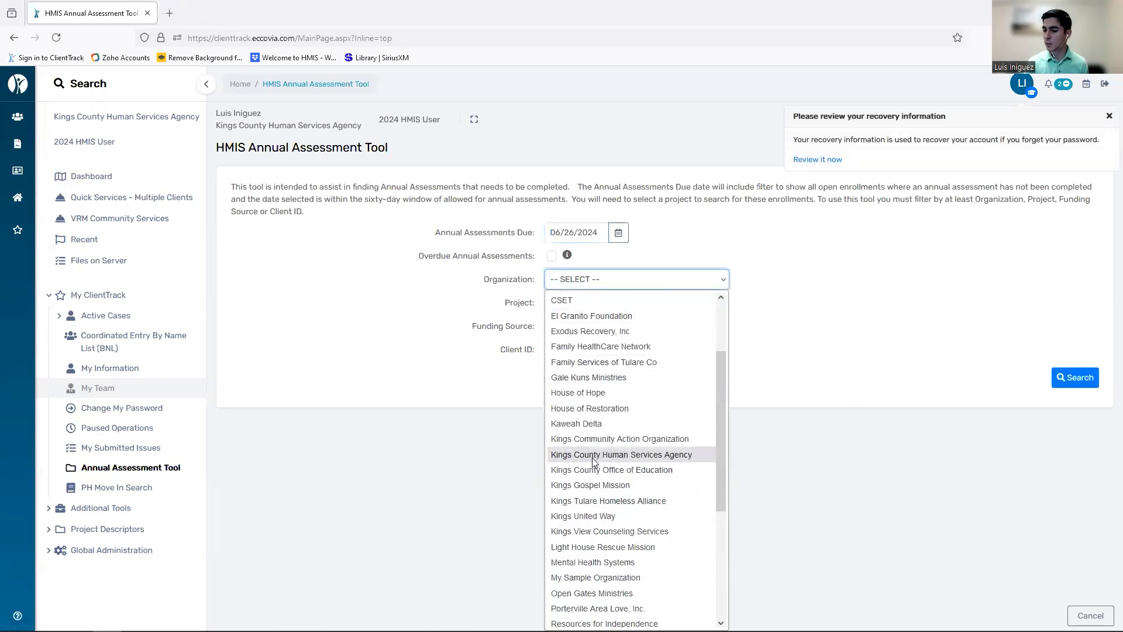
left_click(631, 454)
left_click(683, 303)
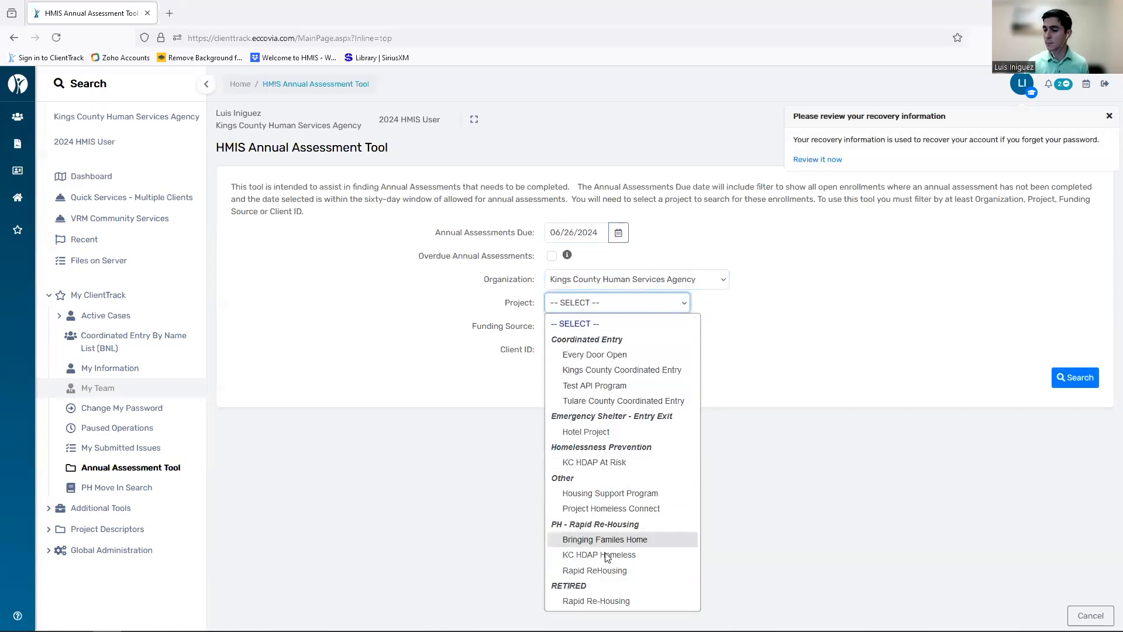
left_click(626, 538)
left_click(1085, 381)
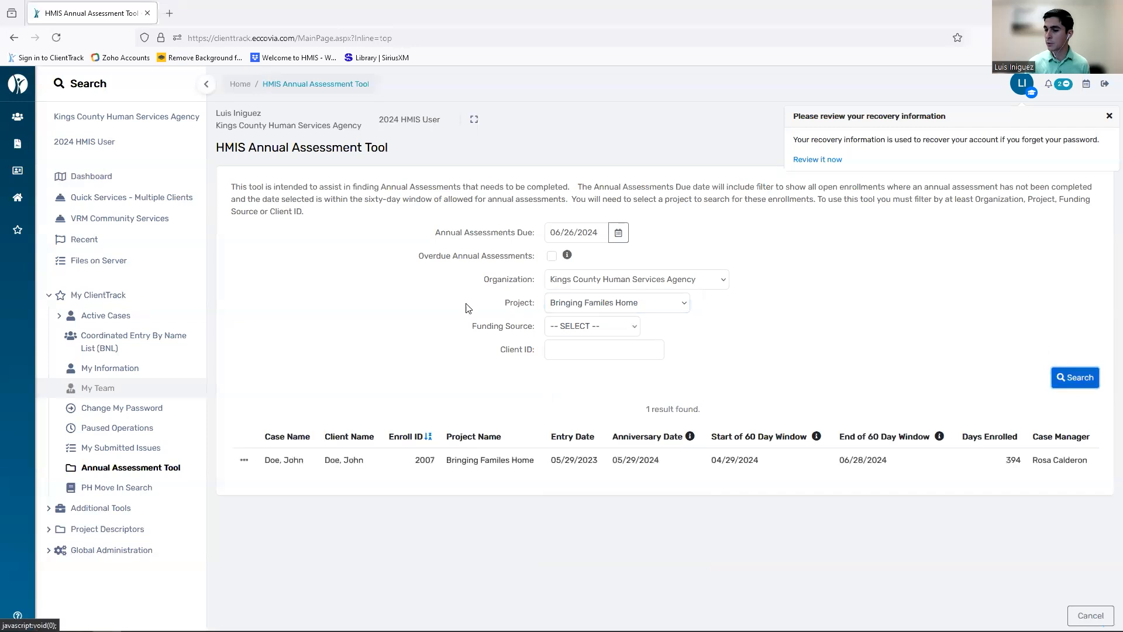
left_click(552, 255)
left_click(1075, 378)
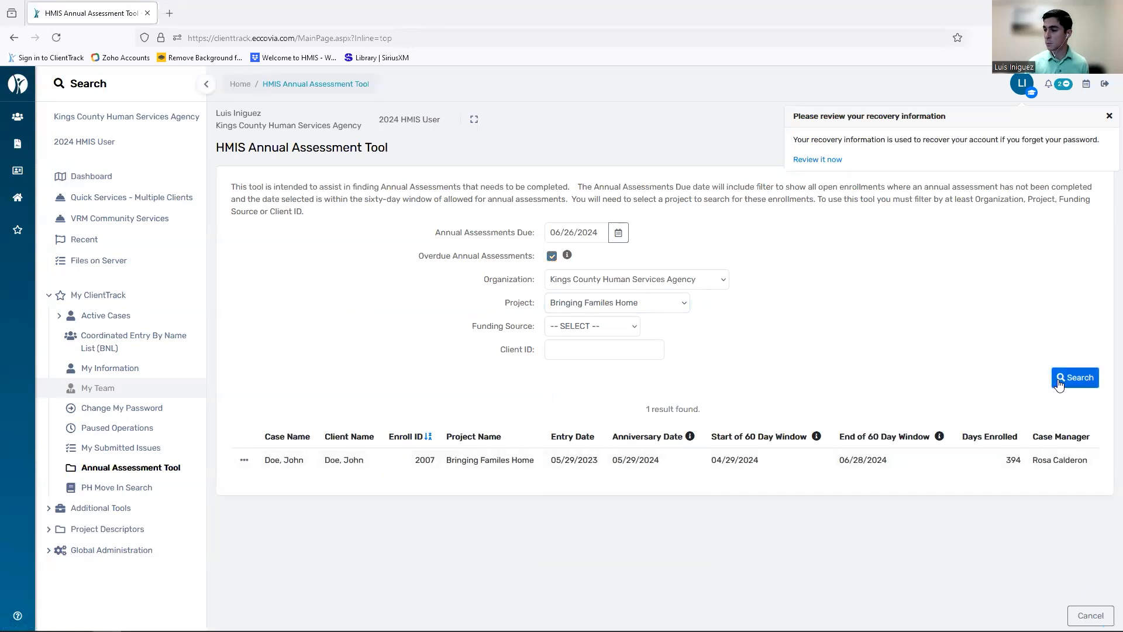